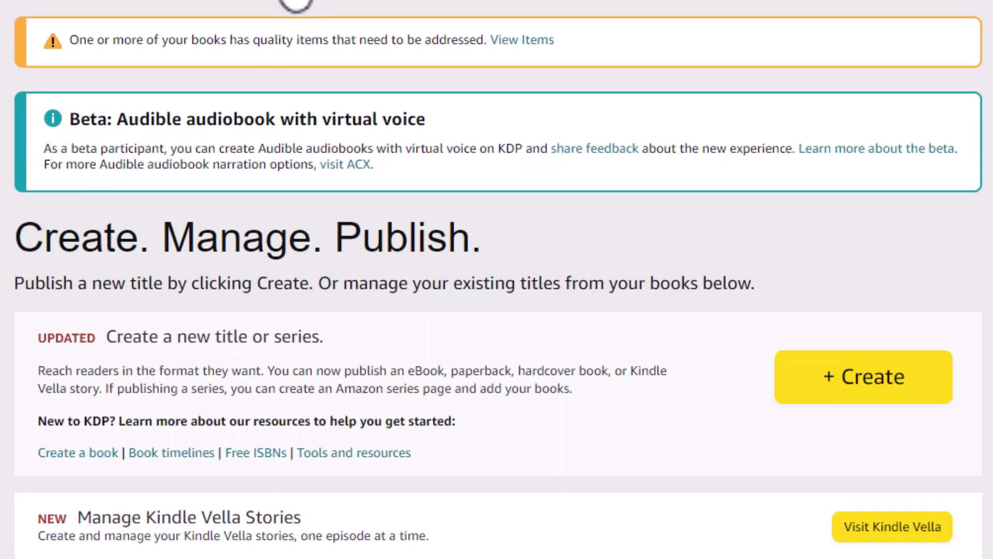
Check the status details of the Audible audiobook for Death Arts on the bookshelf.
scroll(22, 195, "down", 10)
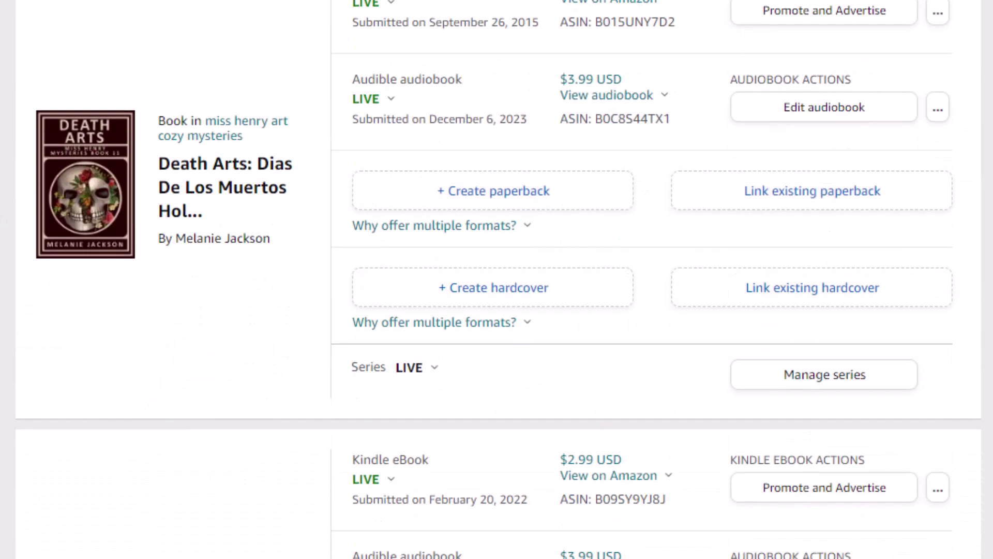
left_click(370, 98)
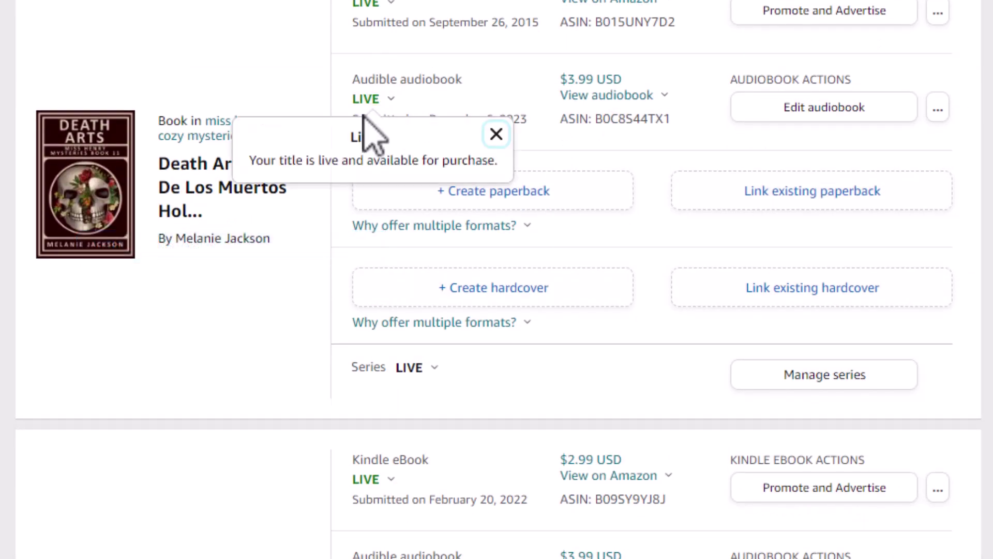
left_click(193, 159)
left_click(375, 101)
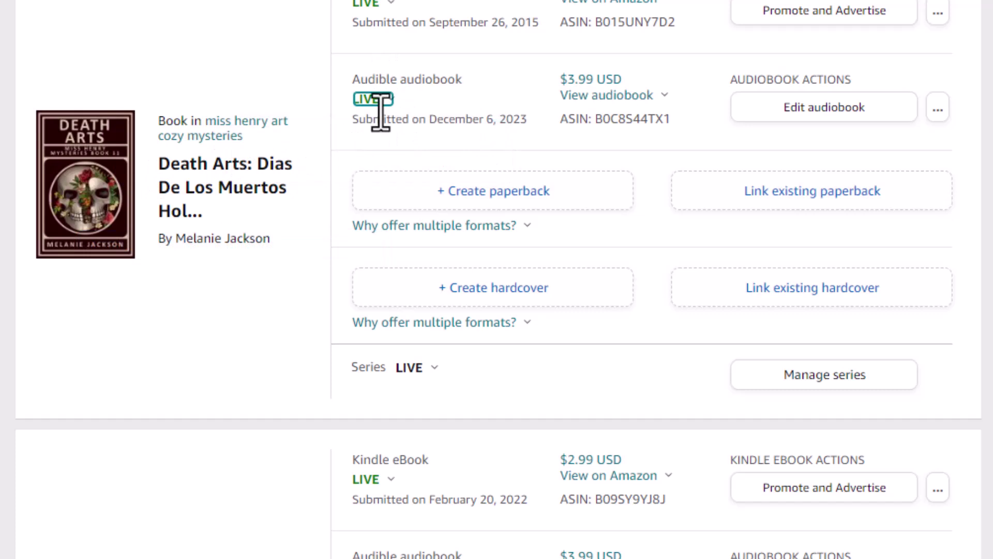
key("Escape")
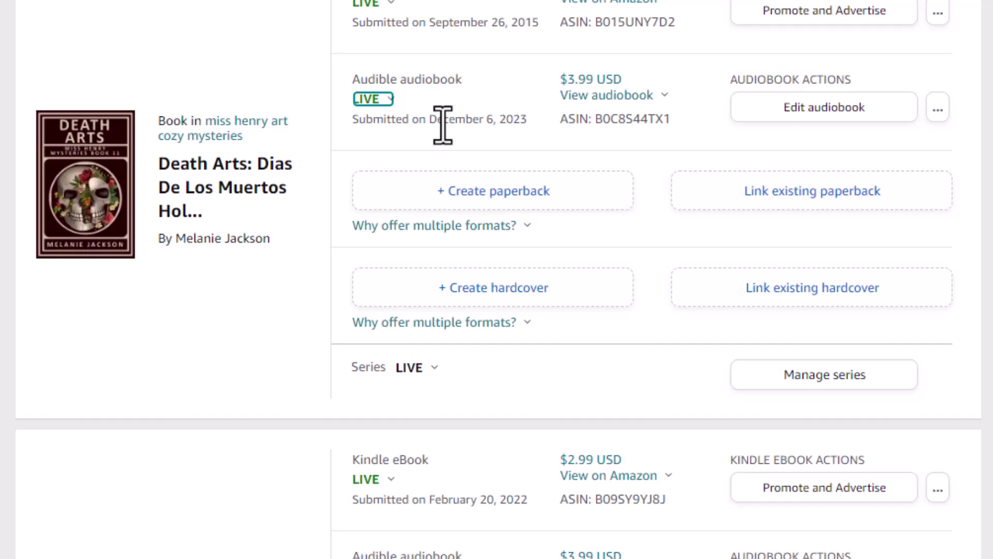
Look through the remaining titles on the first bookshelf page and go to page 3.
scroll(417, 120, "down", 15)
left_click(368, 64)
scroll(315, 203, "down", 15)
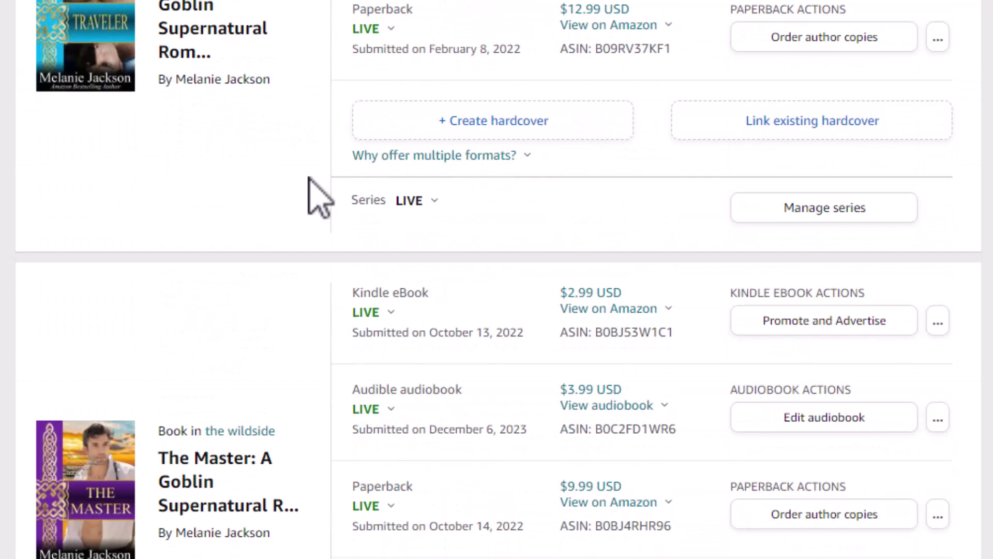
scroll(315, 204, "down", 4)
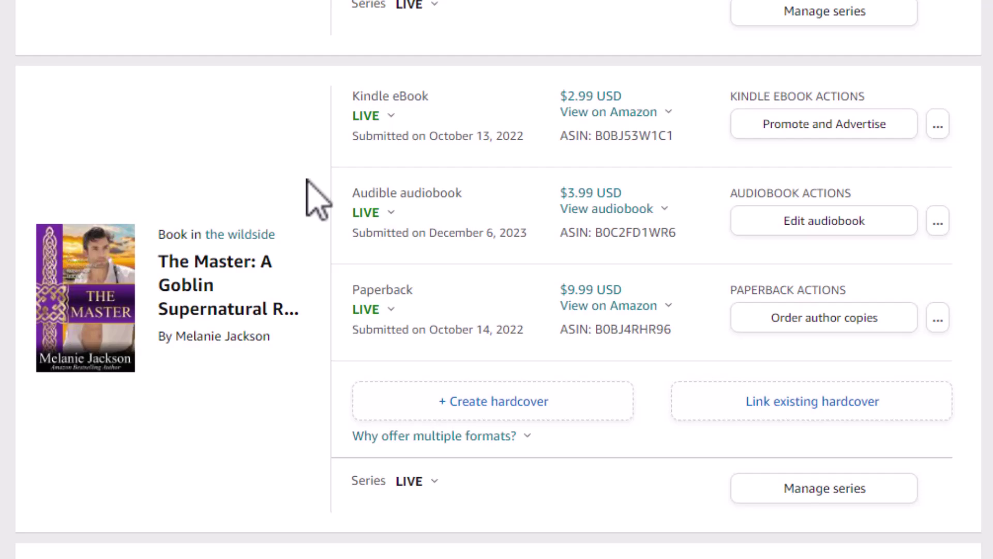
scroll(280, 207, "down", 20)
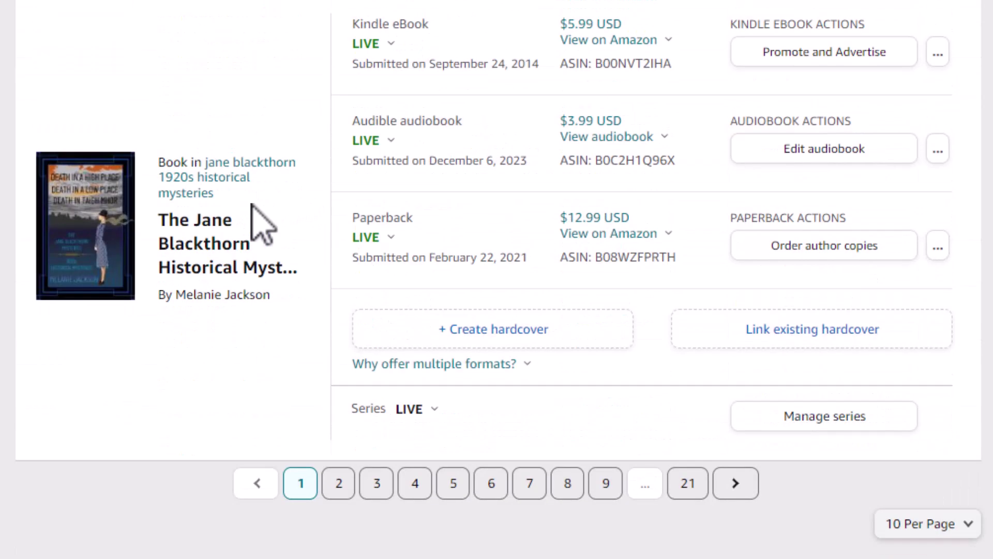
left_click(377, 483)
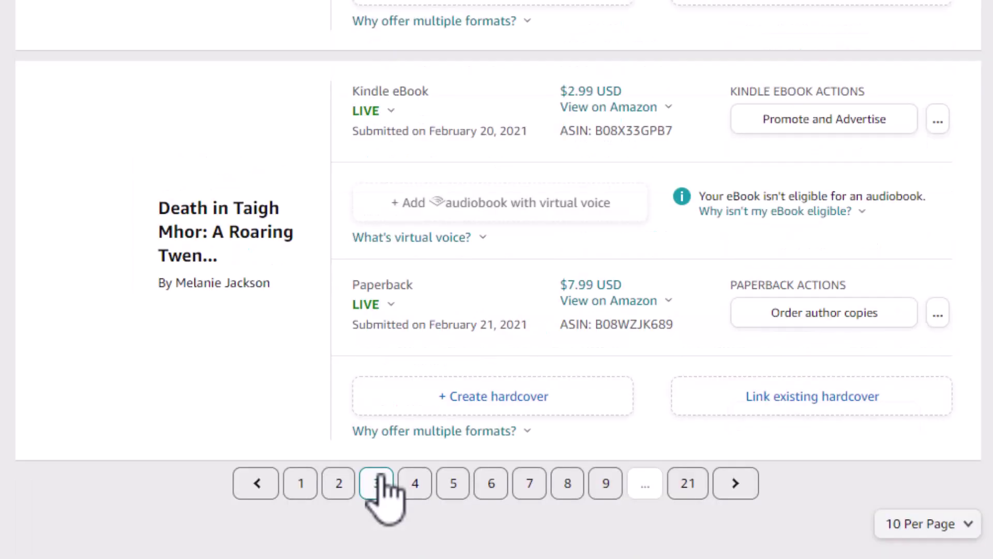
Examine the page 3 titles for their eligibility for an audiobook with virtual voice.
scroll(284, 362, "up", 10)
scroll(284, 363, "up", 18)
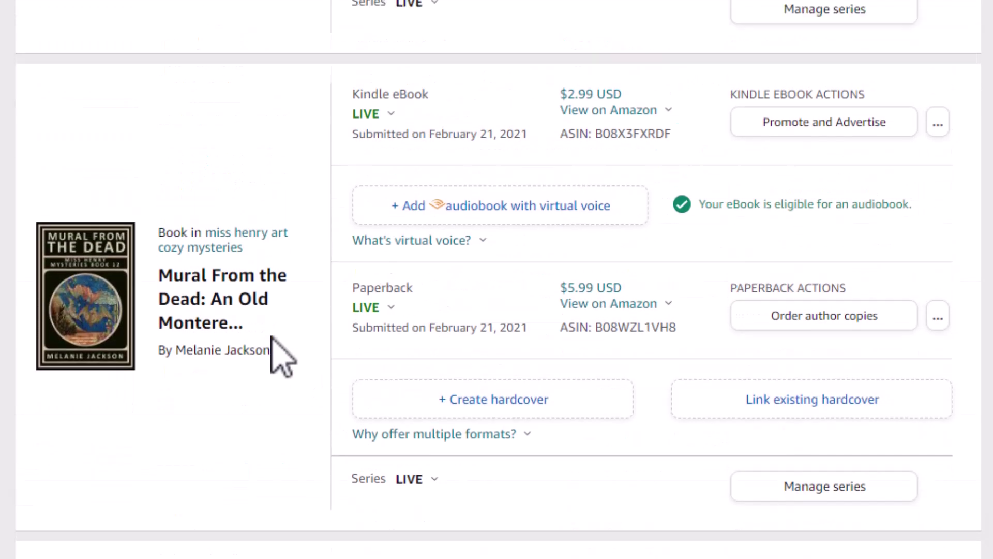
scroll(282, 357, "up", 15)
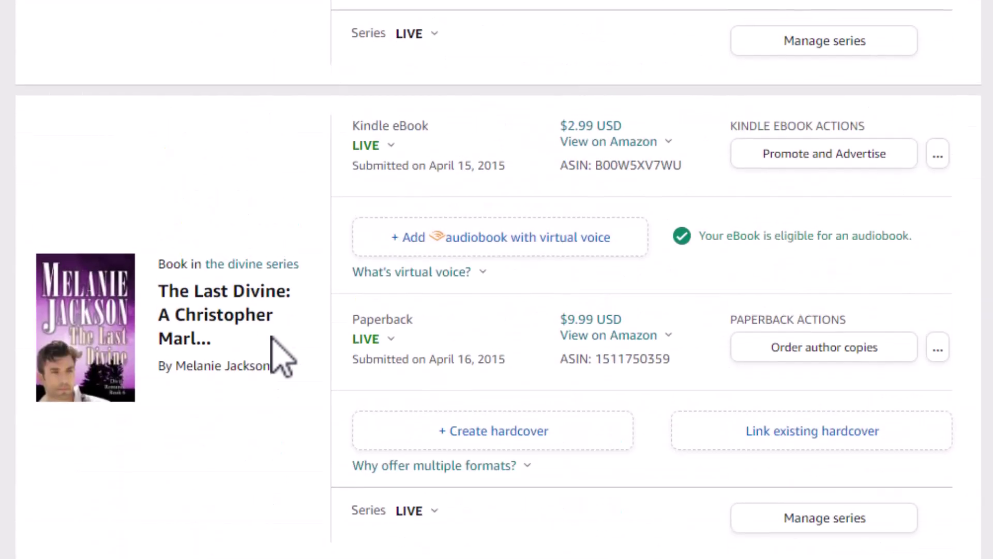
scroll(275, 352, "up", 15)
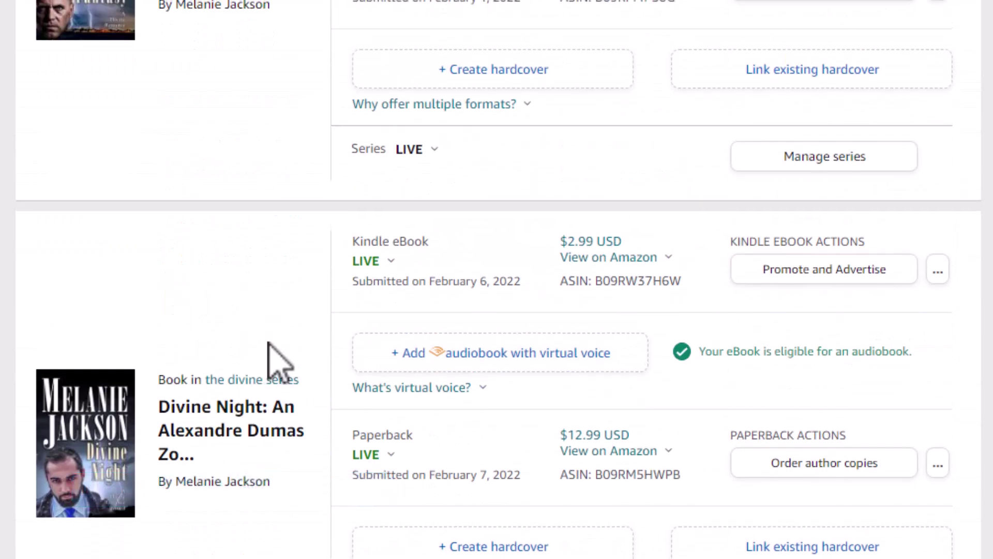
scroll(280, 368, "down", 9)
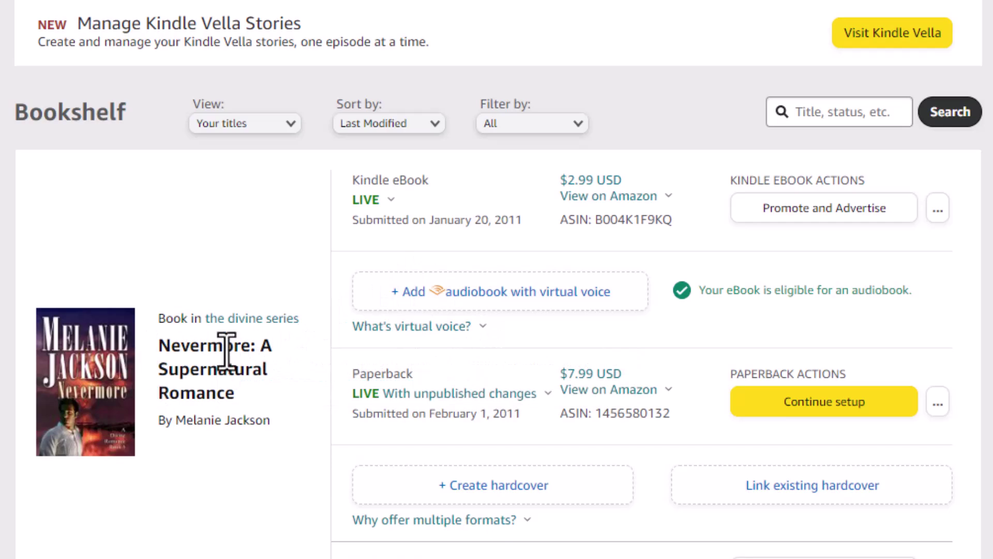
scroll(311, 310, "up", 5)
scroll(300, 293, "down", 3)
scroll(300, 293, "up", 6)
scroll(300, 292, "down", 9)
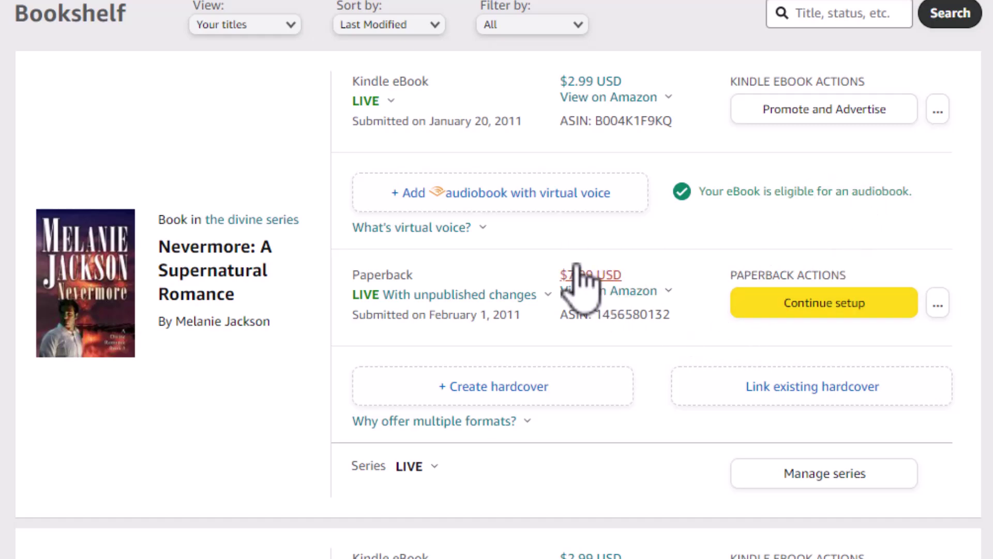
scroll(453, 171, "down", 8)
scroll(453, 171, "down", 20)
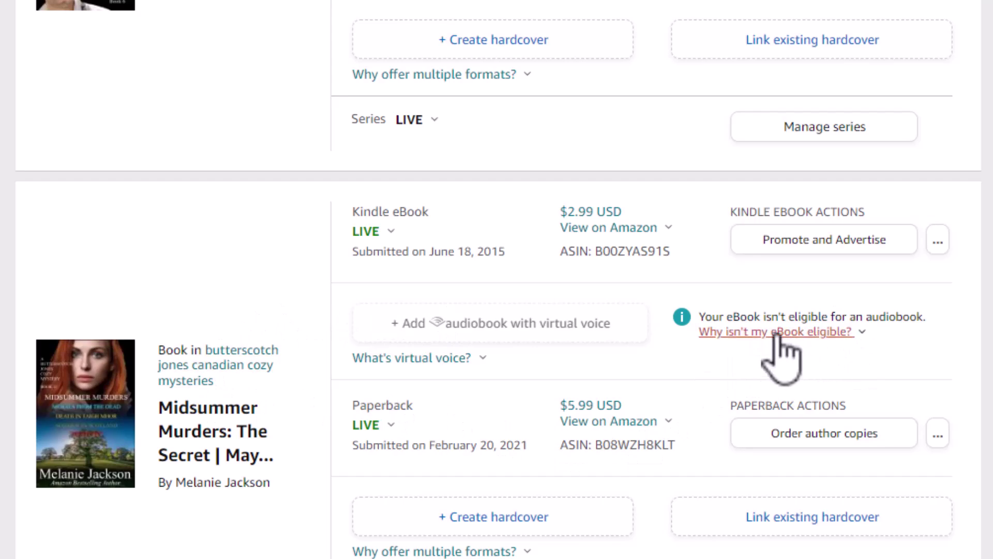
Start adding an audiobook with virtual voice to the Nevermore Kindle eBook.
scroll(781, 357, "up", 15)
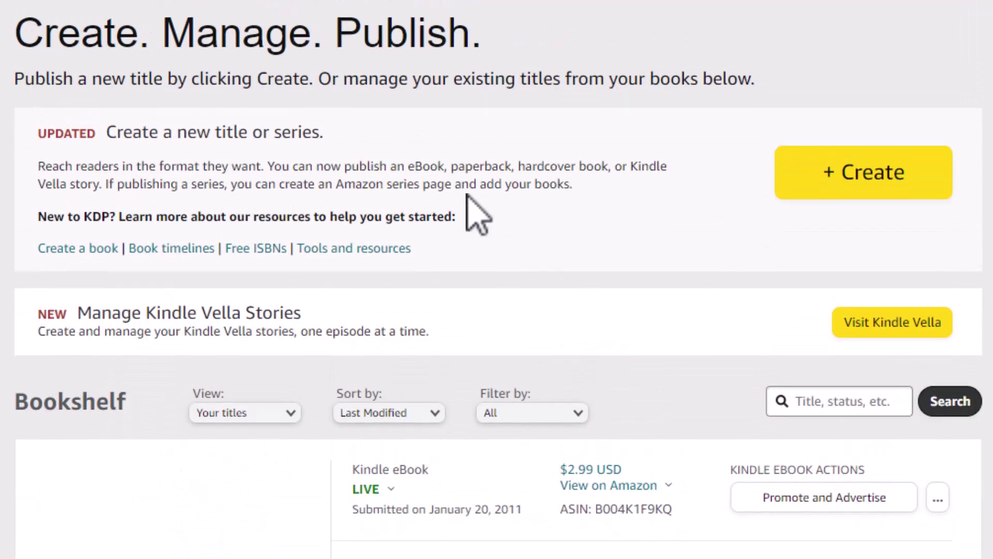
scroll(473, 222, "down", 5)
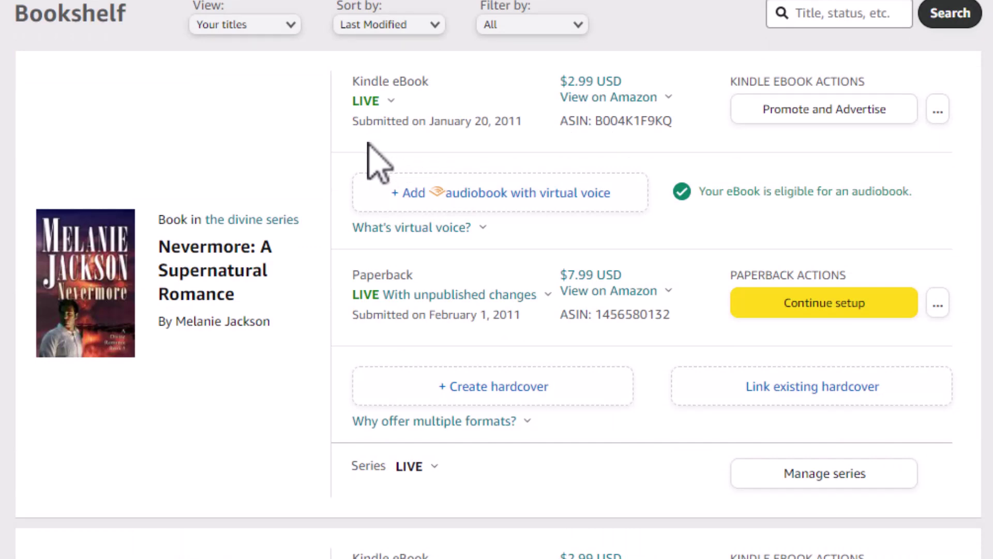
left_click(429, 191)
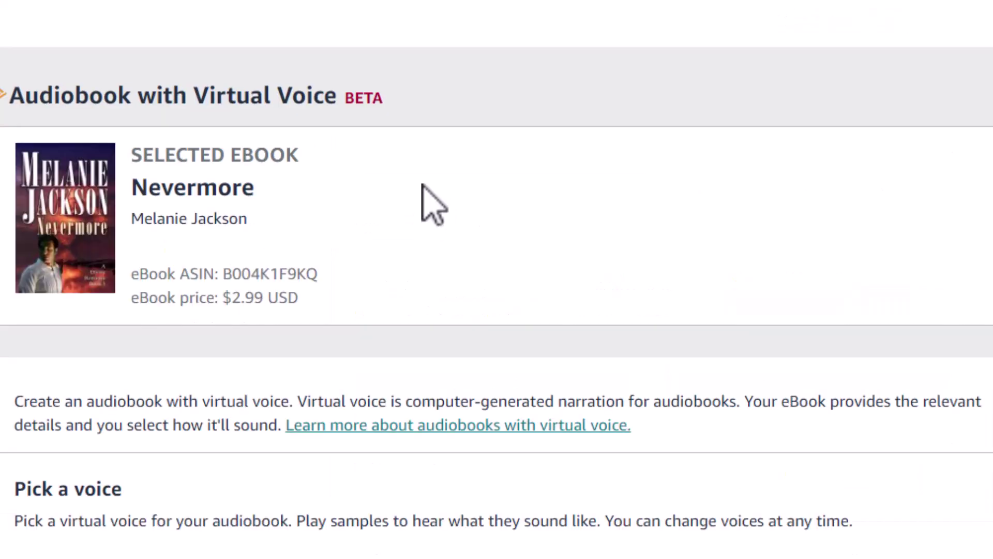
Play and stop the audio sample of Virtual voice 1, and choose Virtual voice 1 for the narration.
scroll(155, 150, "down", 5)
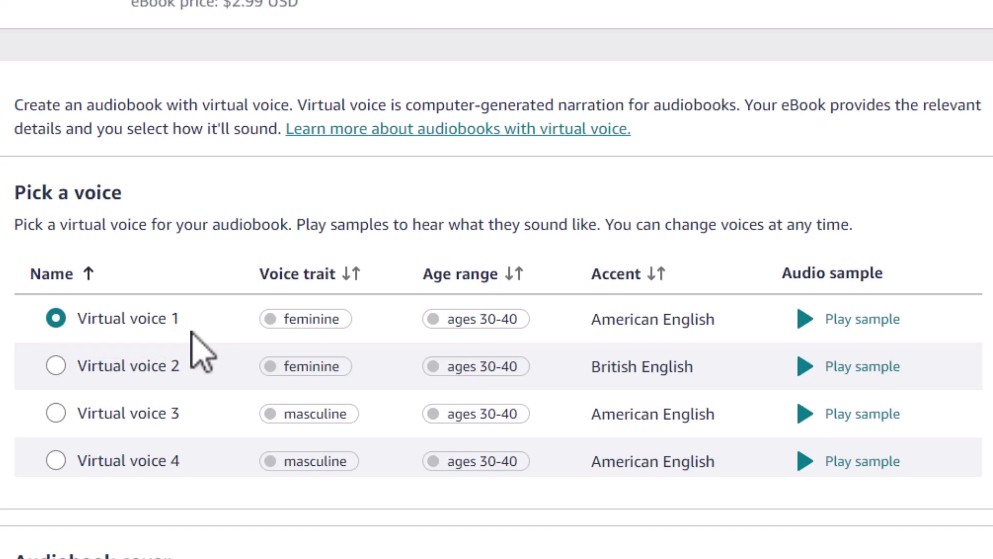
left_click(807, 319)
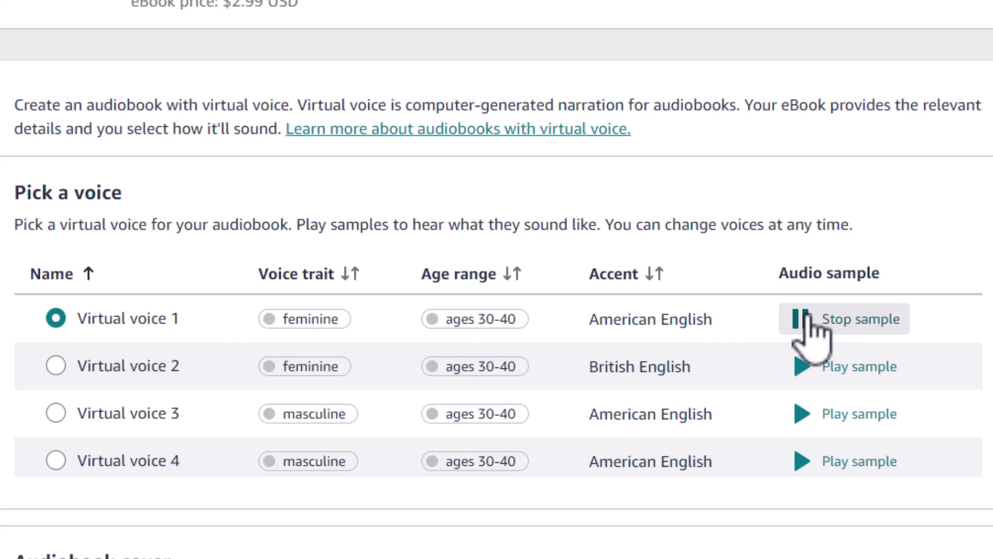
left_click(808, 317)
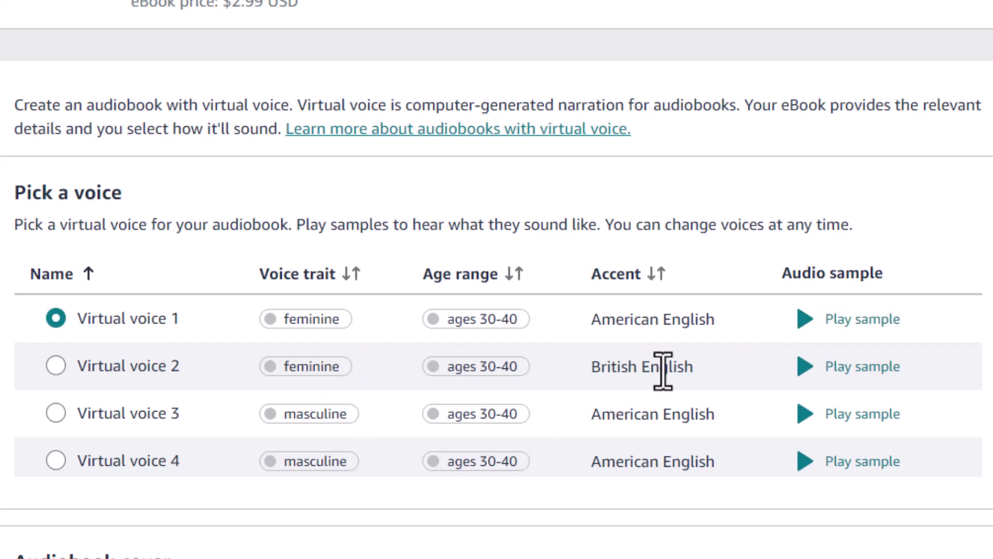
left_click(115, 371)
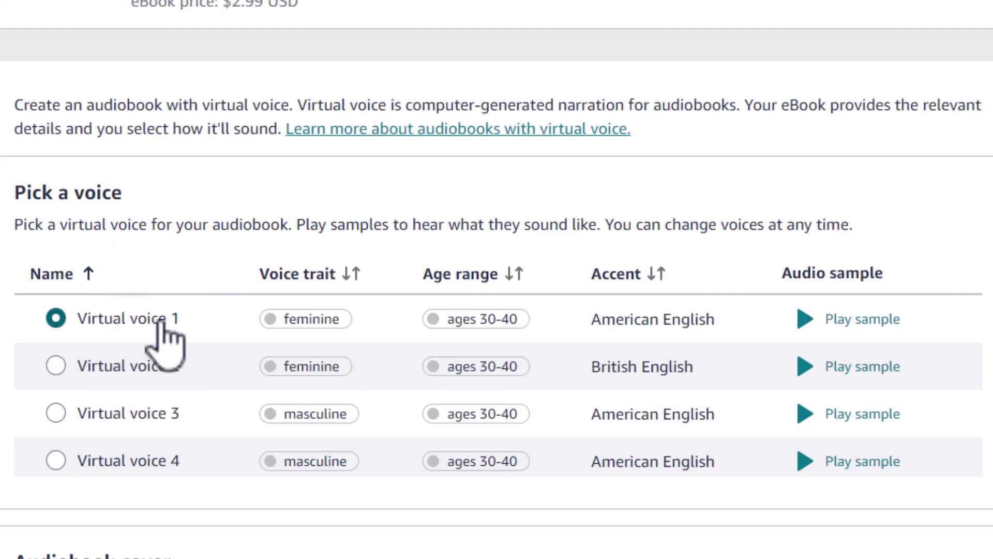
View the sample comparing an eBook cover with an audiobook cover, and close it.
scroll(159, 333, "down", 8)
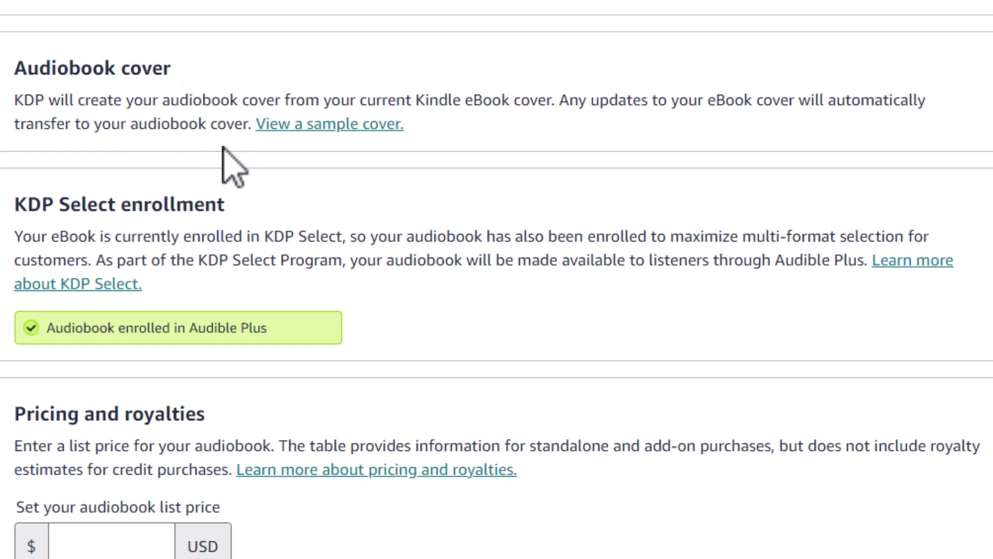
left_click(280, 126)
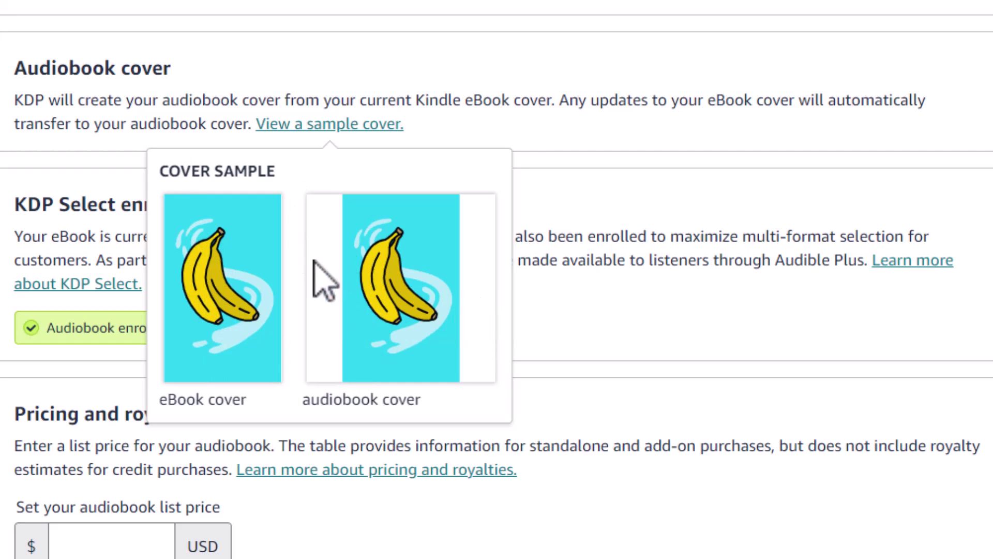
key("Escape")
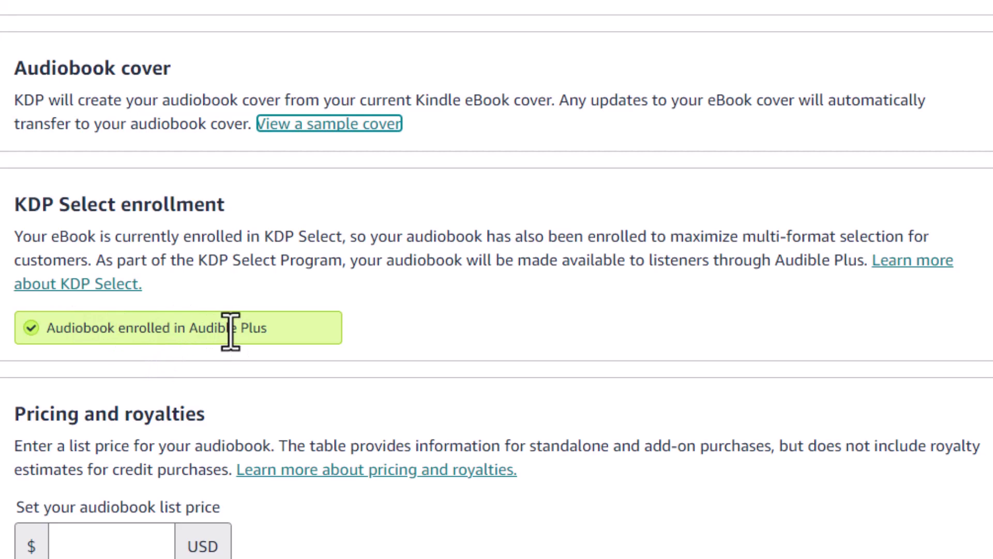
Set the audiobook list price to 3.99 USD.
scroll(171, 305, "down", 5)
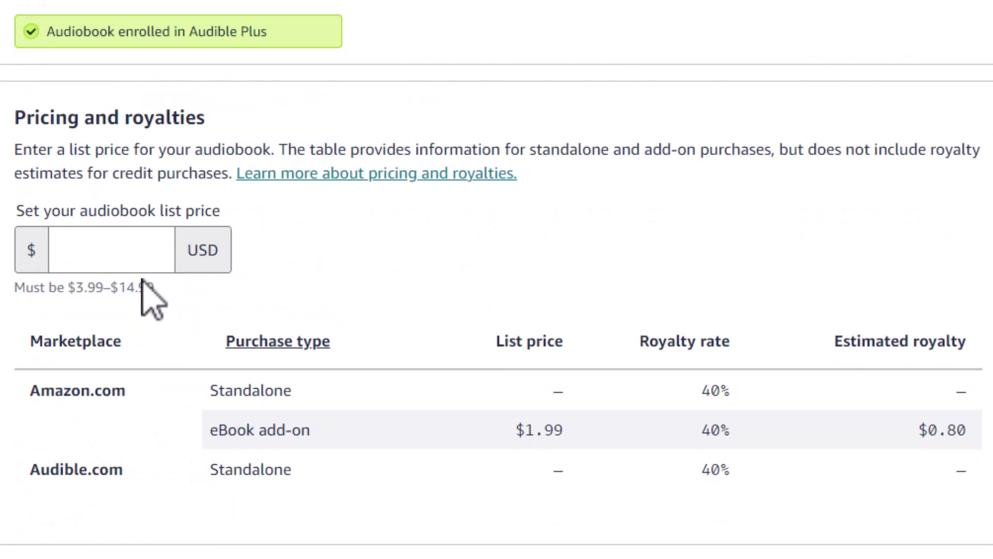
left_click(73, 254)
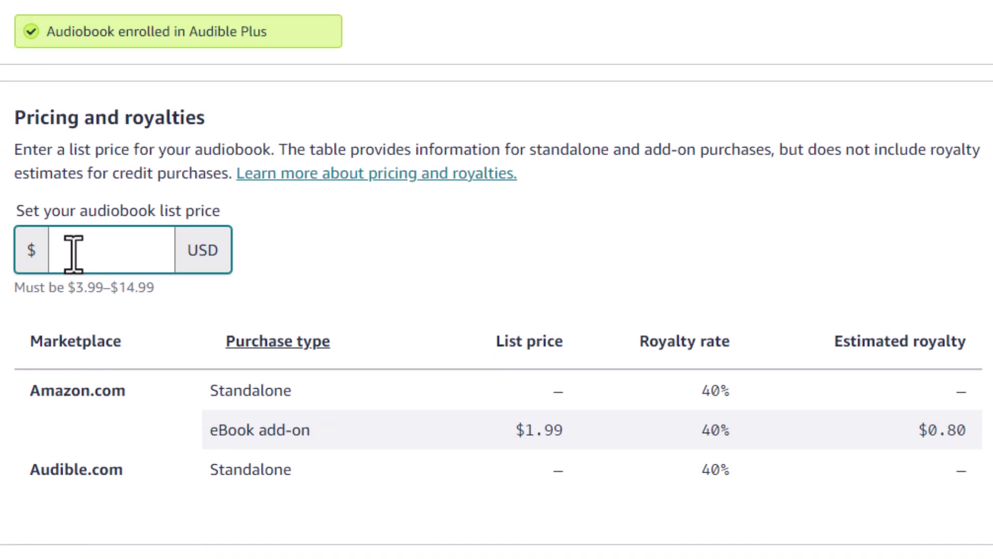
type("3.9")
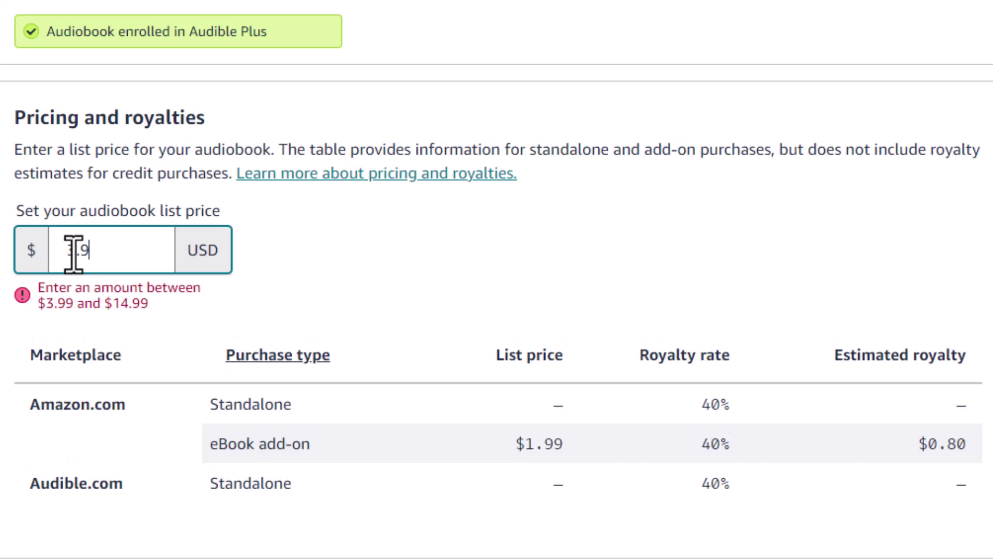
type("9")
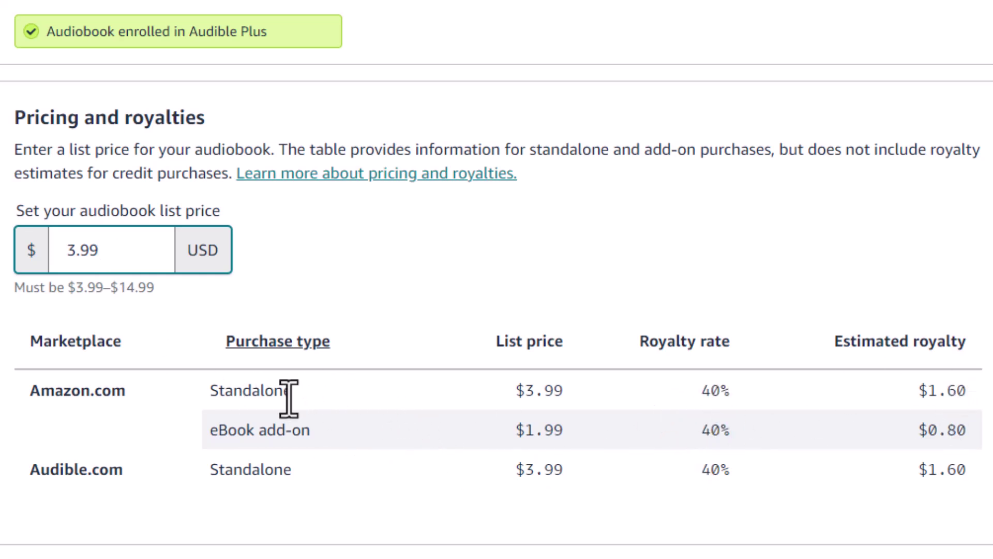
Review the audiobook setup from voice, cover and KDP Select enrollment to royalties, Virtual Voice Studio and publishing options.
scroll(289, 399, "down", 3)
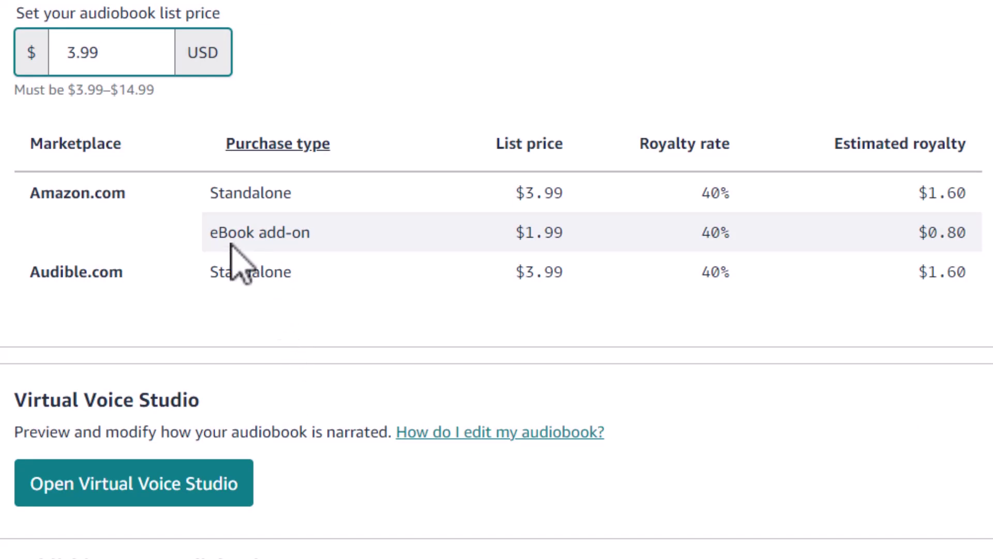
scroll(282, 243, "up", 6)
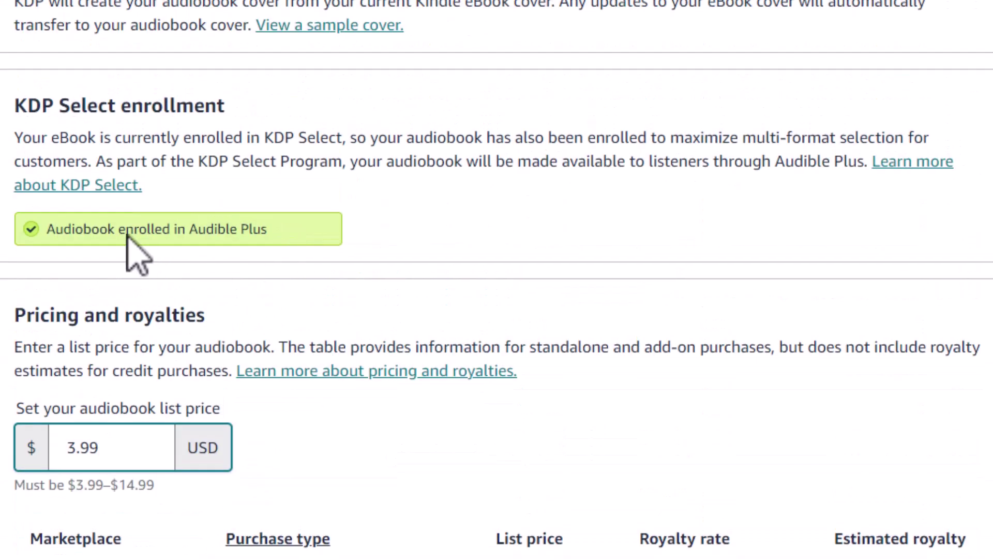
scroll(181, 248, "down", 8)
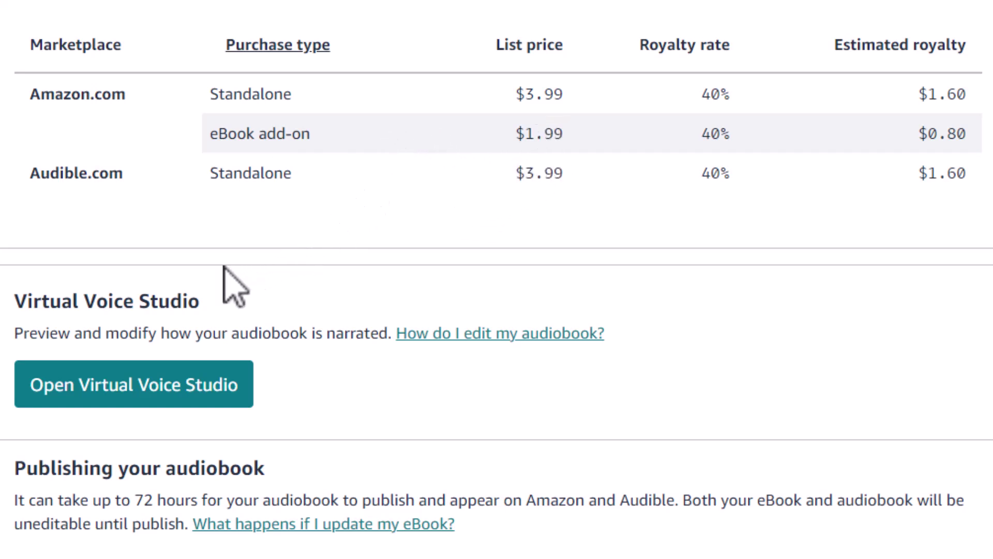
scroll(205, 292, "down", 2)
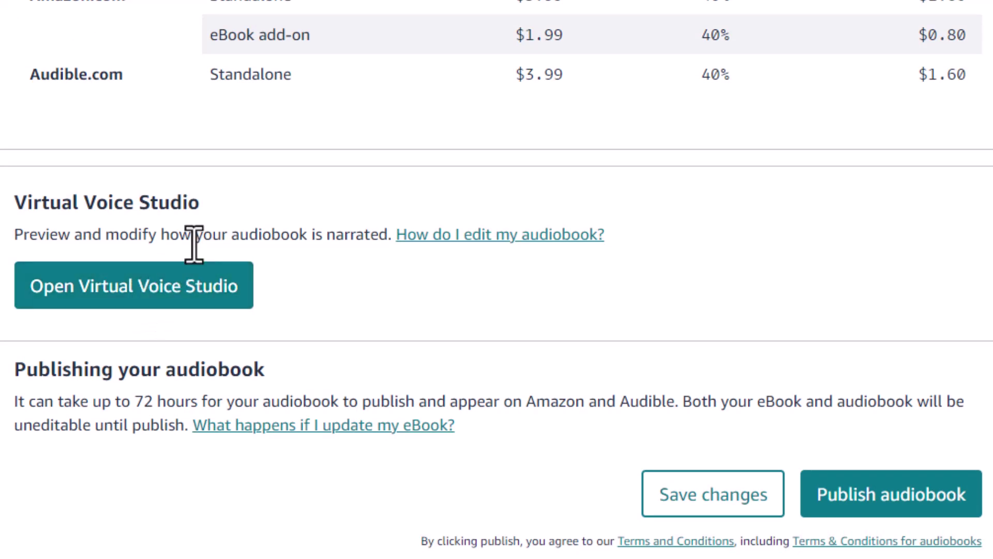
scroll(321, 259, "up", 10)
scroll(312, 243, "up", 6)
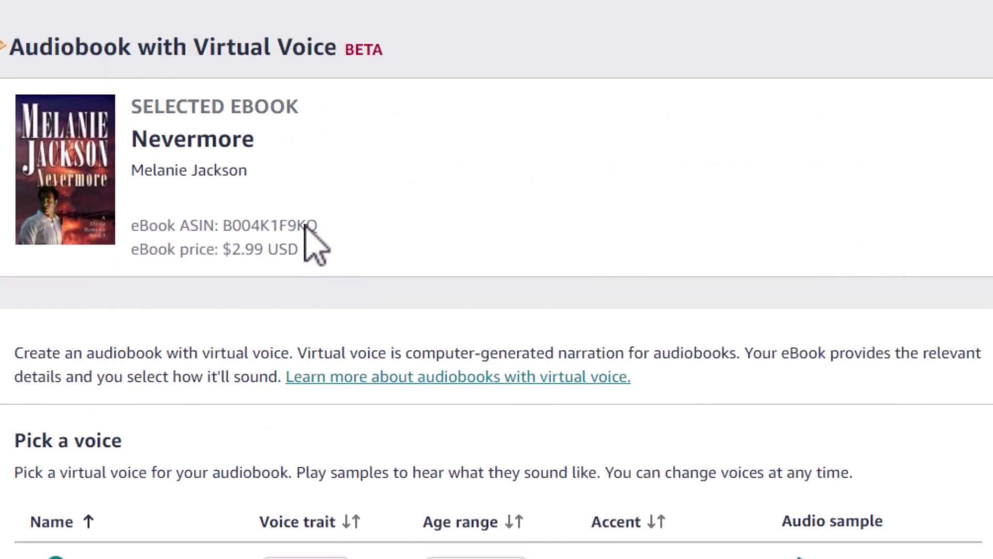
scroll(314, 247, "down", 9)
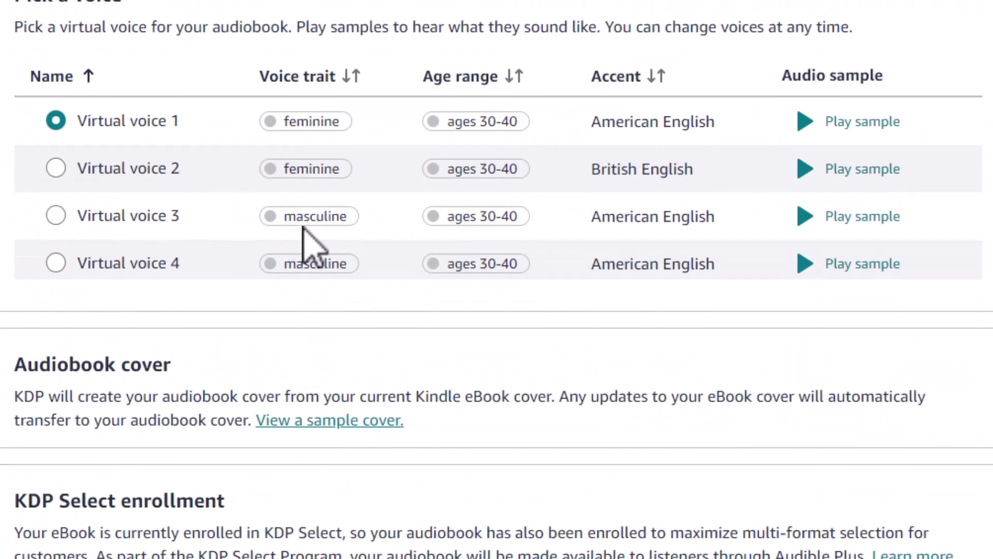
scroll(155, 155, "down", 1)
scroll(145, 132, "down", 5)
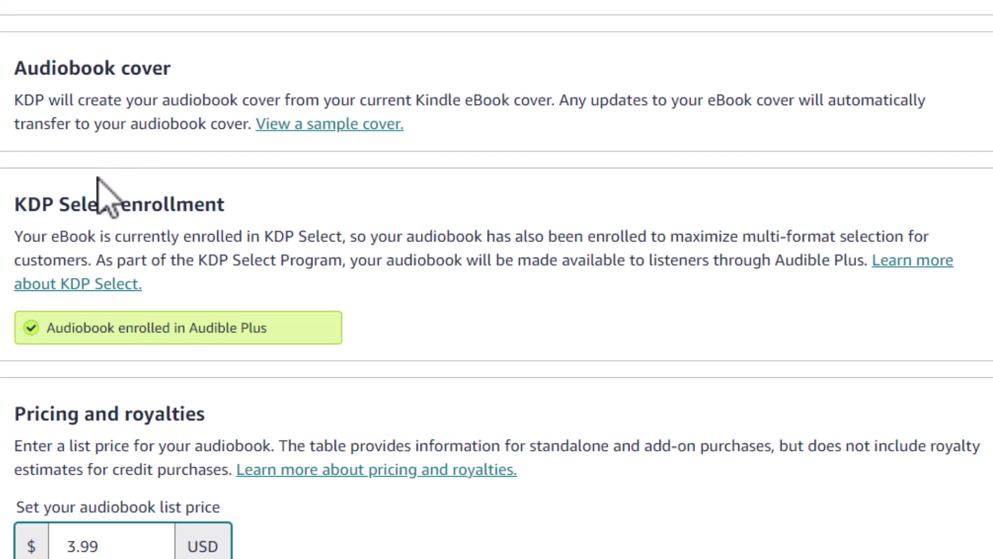
Publish the Nevermore audiobook from the end of its setup page and dismiss the submission confirmation.
scroll(100, 189, "down", 2)
scroll(103, 196, "down", 4)
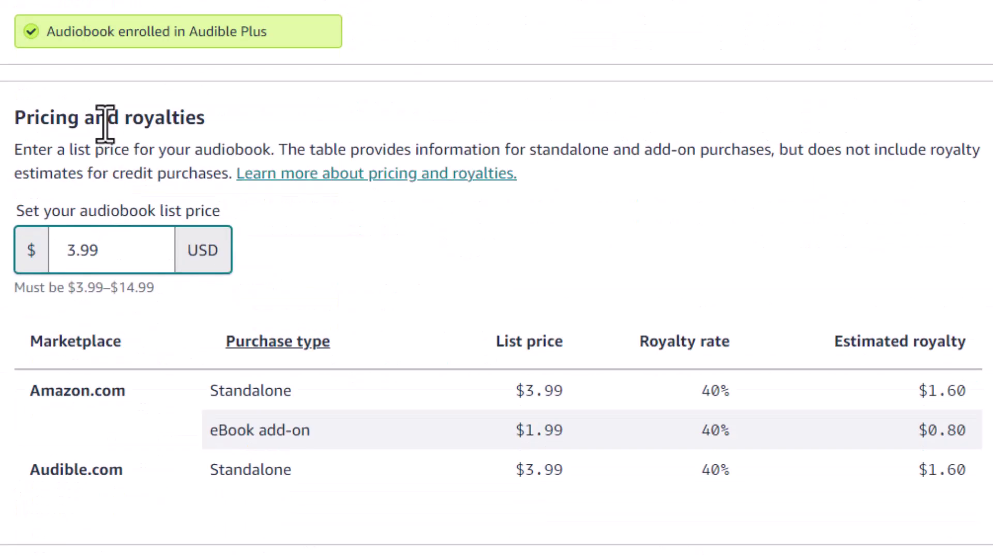
scroll(110, 111, "down", 2)
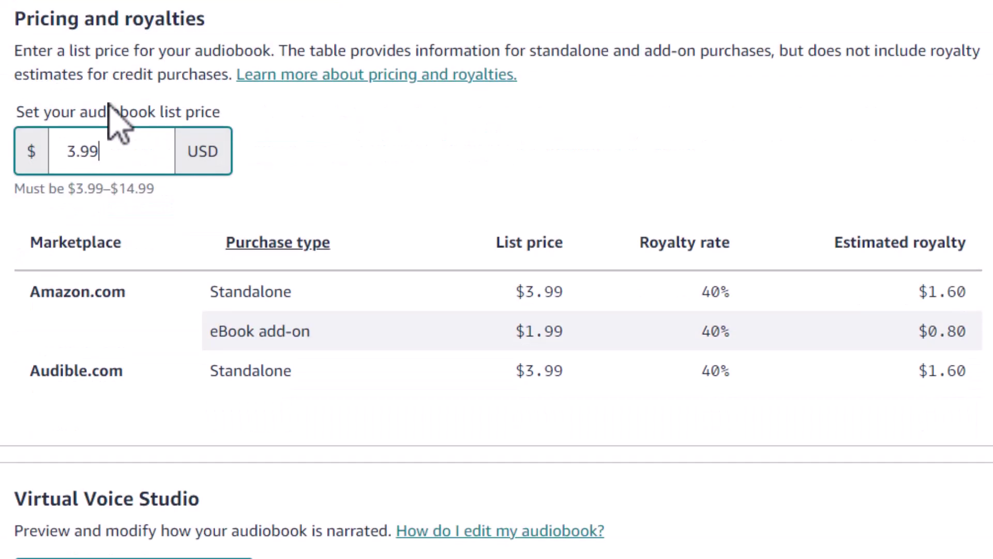
scroll(126, 186, "down", 2)
scroll(126, 188, "up", 2)
scroll(126, 189, "down", 2)
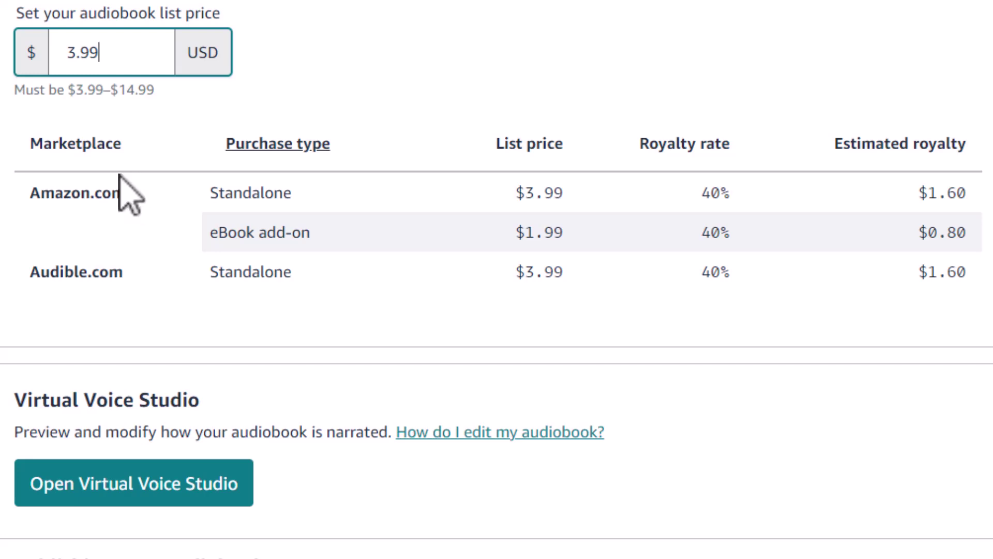
scroll(103, 88, "down", 4)
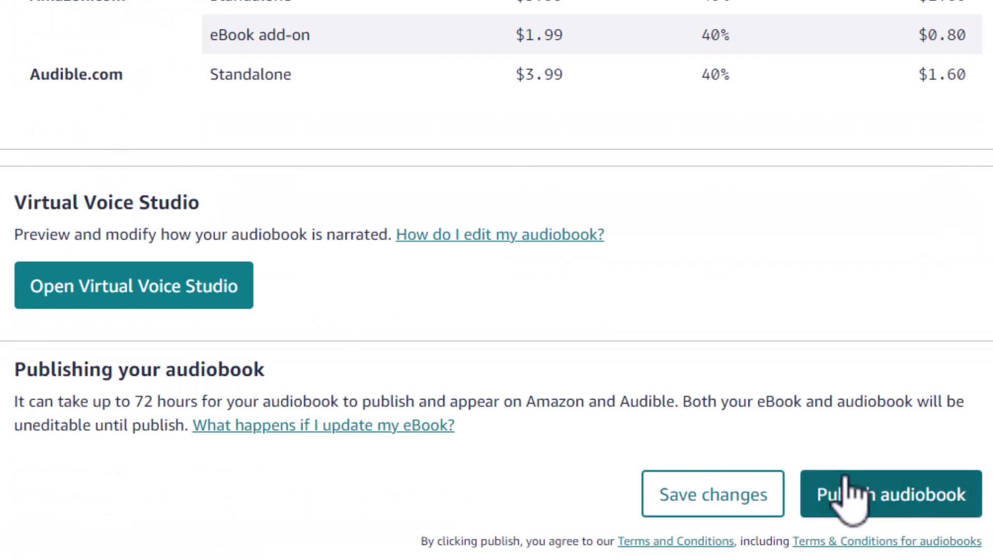
left_click(843, 492)
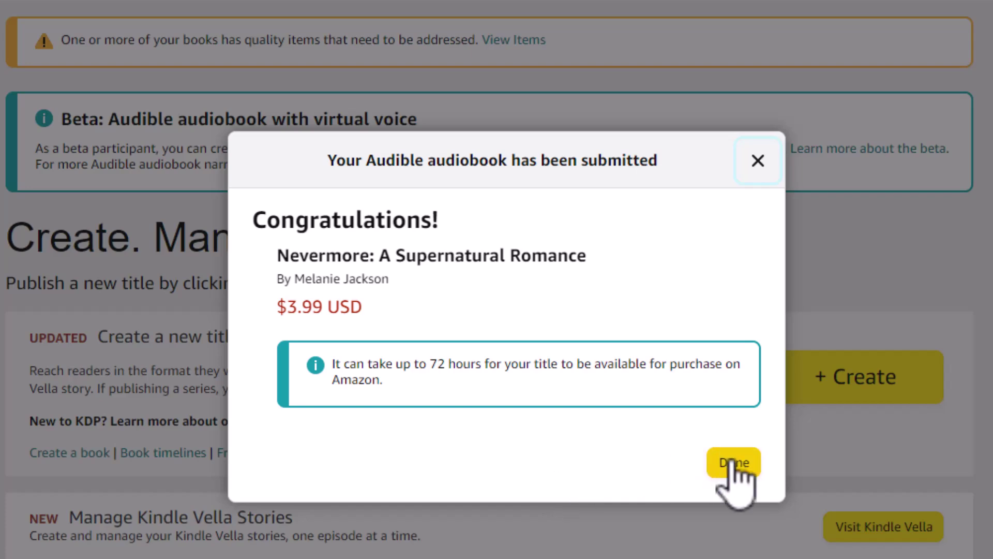
left_click(733, 463)
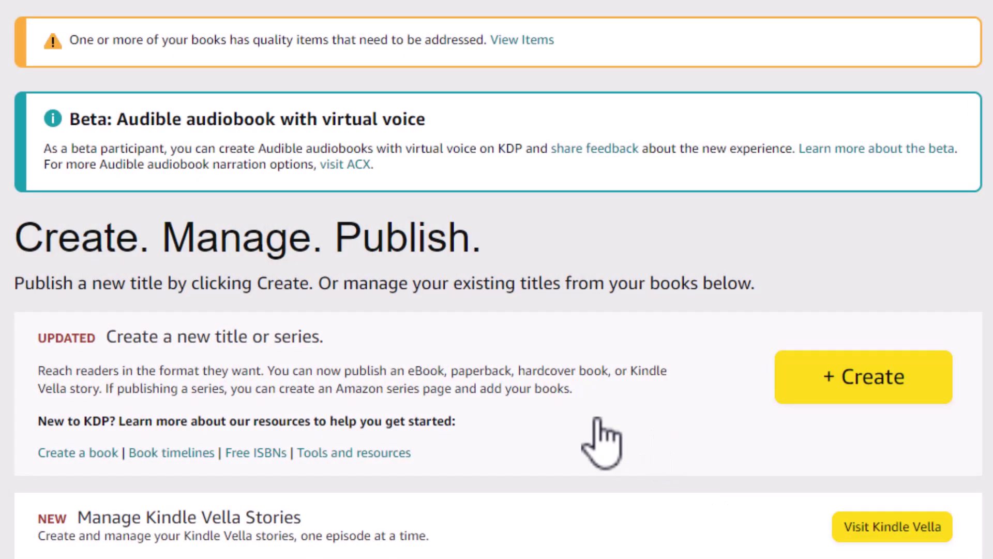
View the publishing status details of the Nevermore audiobook on the bookshelf, and close them.
scroll(317, 348, "down", 10)
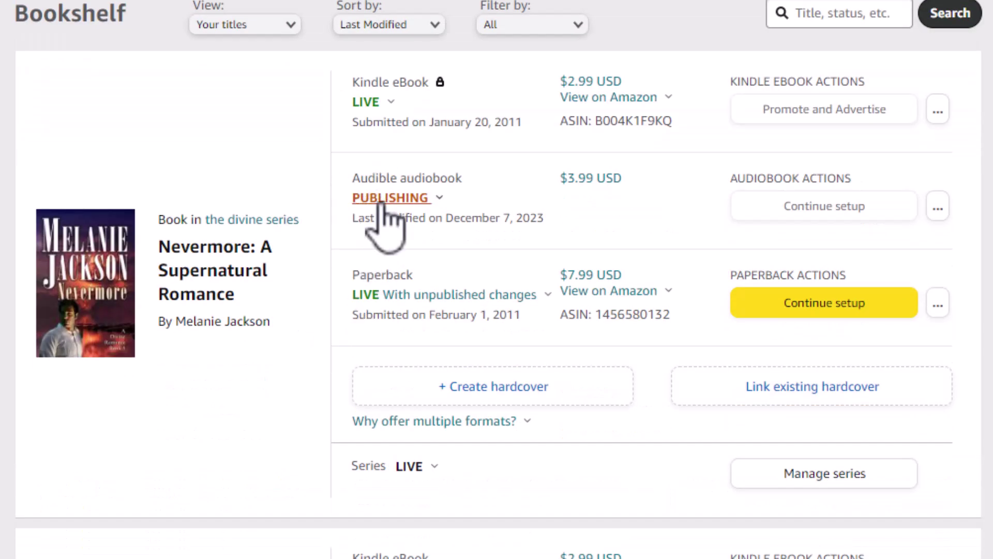
left_click(357, 198)
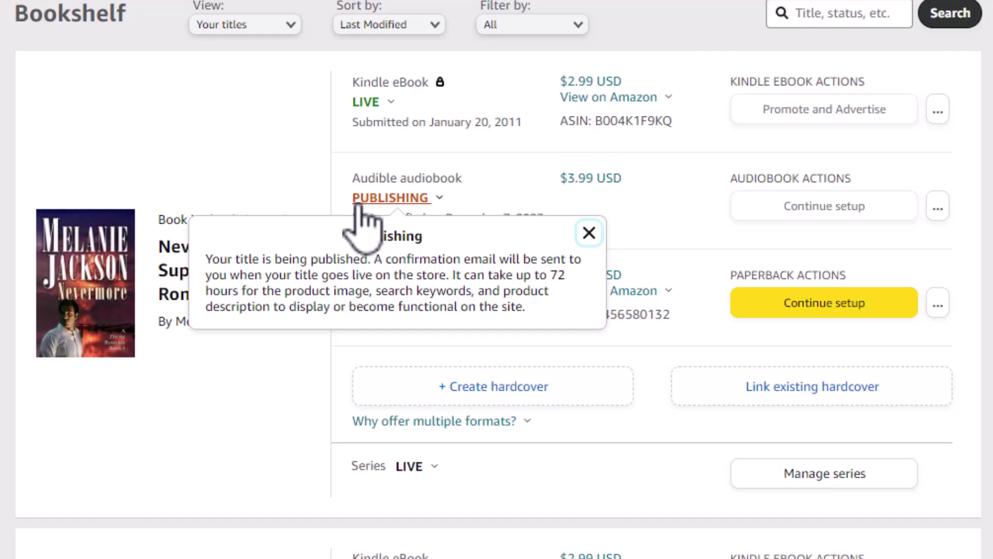
left_click(239, 200)
Go through the first page of bookshelf titles and open page 3.
scroll(195, 200, "down", 5)
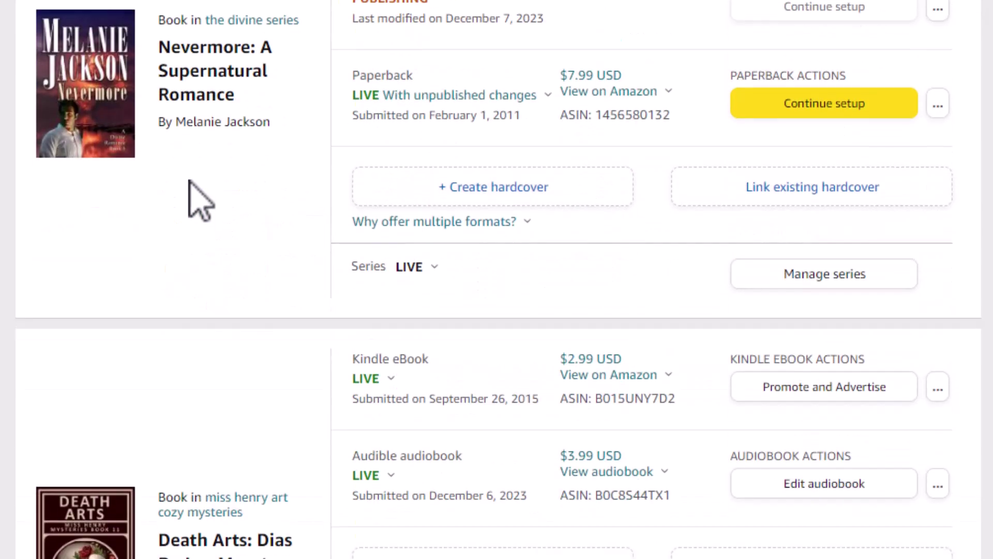
scroll(187, 176, "down", 20)
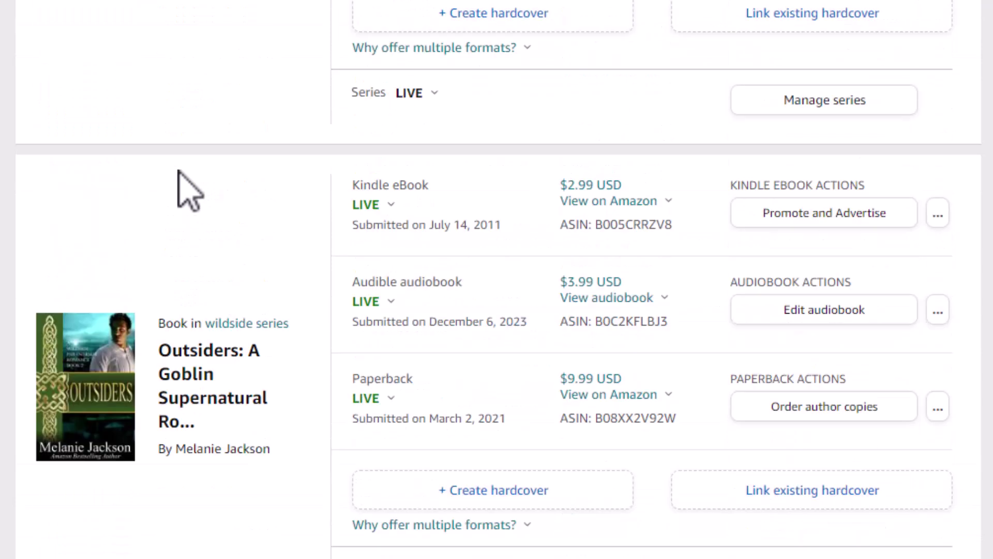
scroll(178, 173, "down", 15)
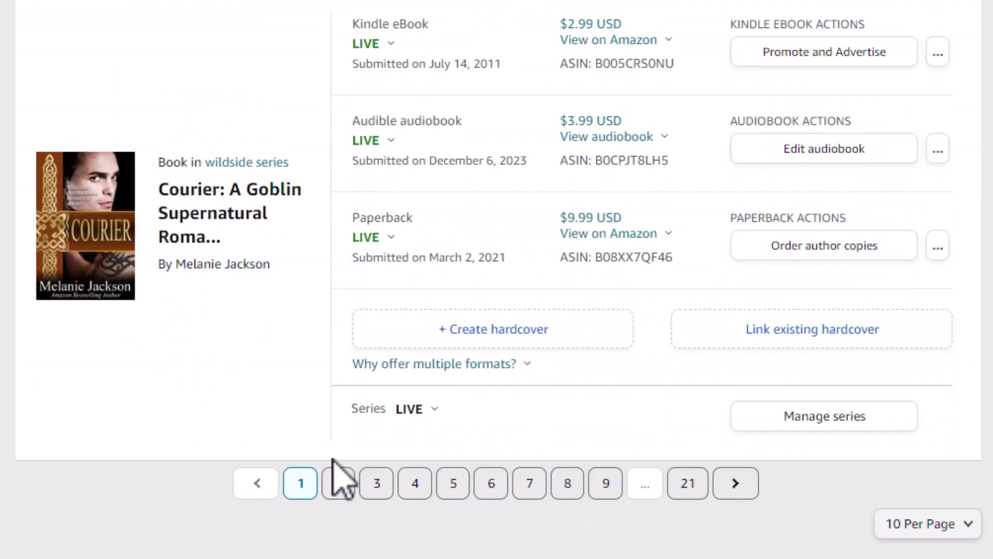
left_click(378, 482)
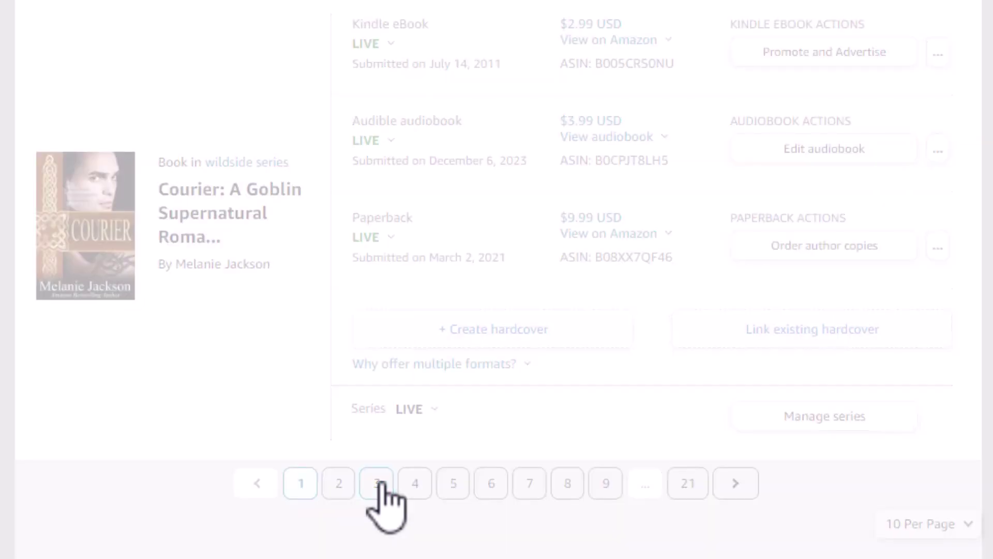
Find the Divine Fantasy eBook among the bookshelf titles and start adding an audiobook with virtual voice for it.
scroll(361, 434, "up", 20)
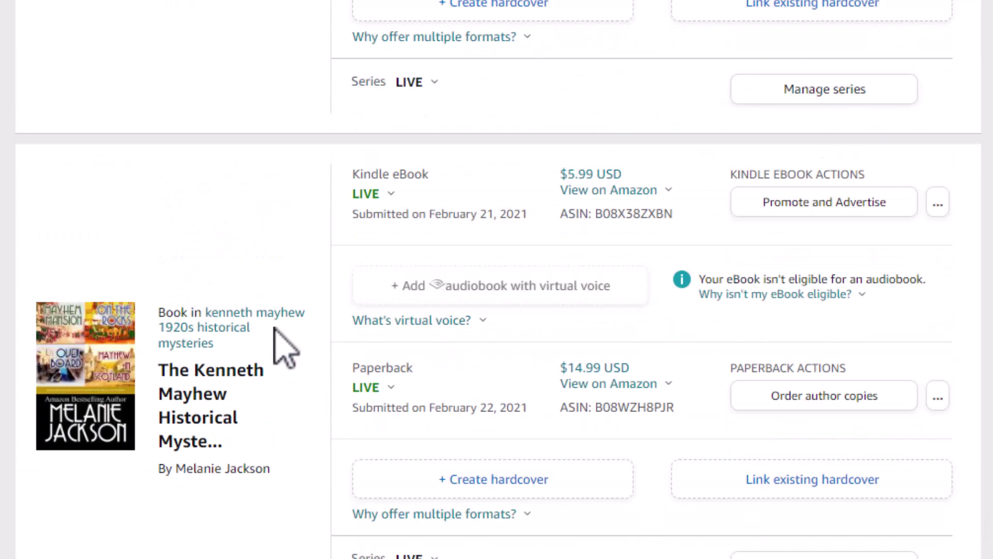
scroll(283, 346, "down", 20)
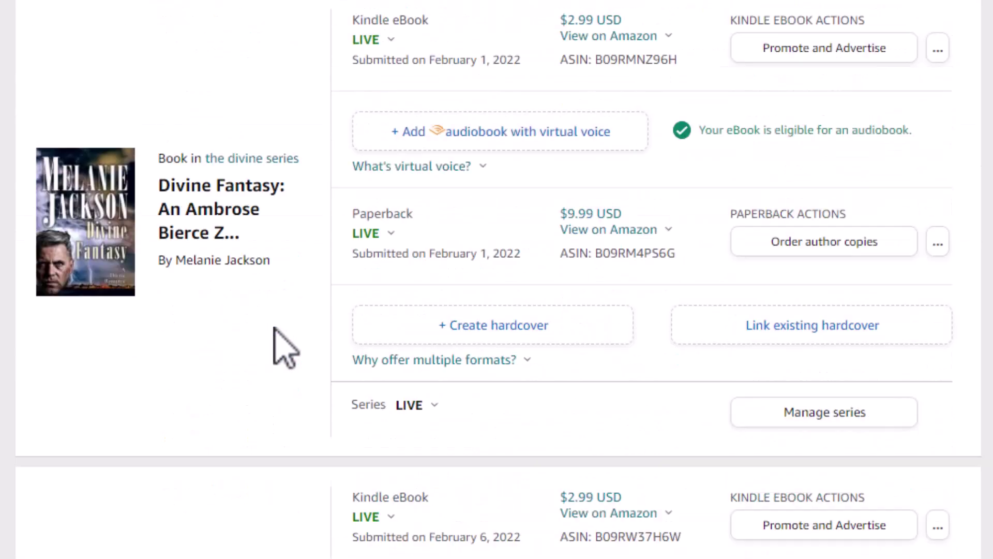
scroll(284, 345, "up", 13)
scroll(283, 343, "down", 8)
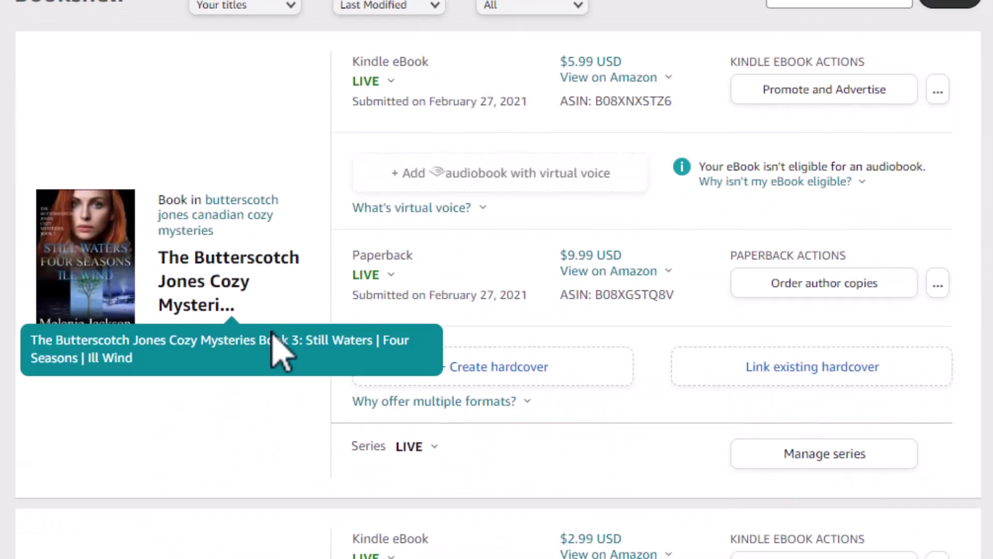
scroll(273, 333, "down", 11)
scroll(272, 334, "up", 4)
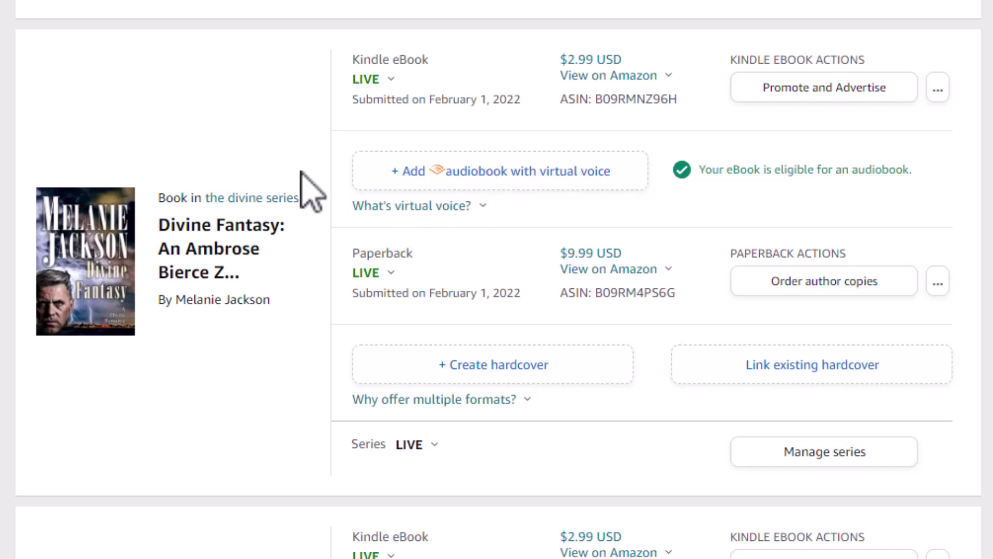
scroll(153, 202, "up", 6)
scroll(153, 201, "down", 4)
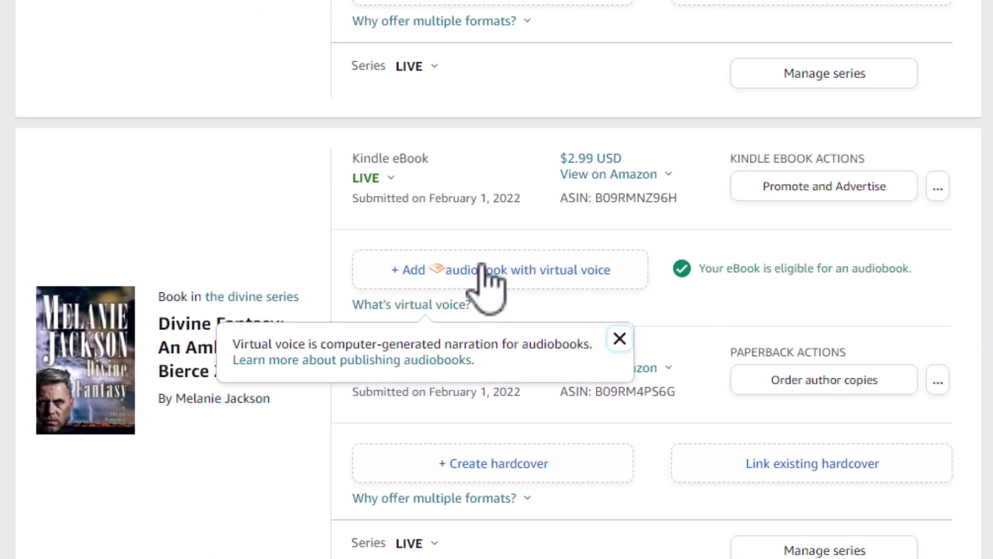
left_click(487, 279)
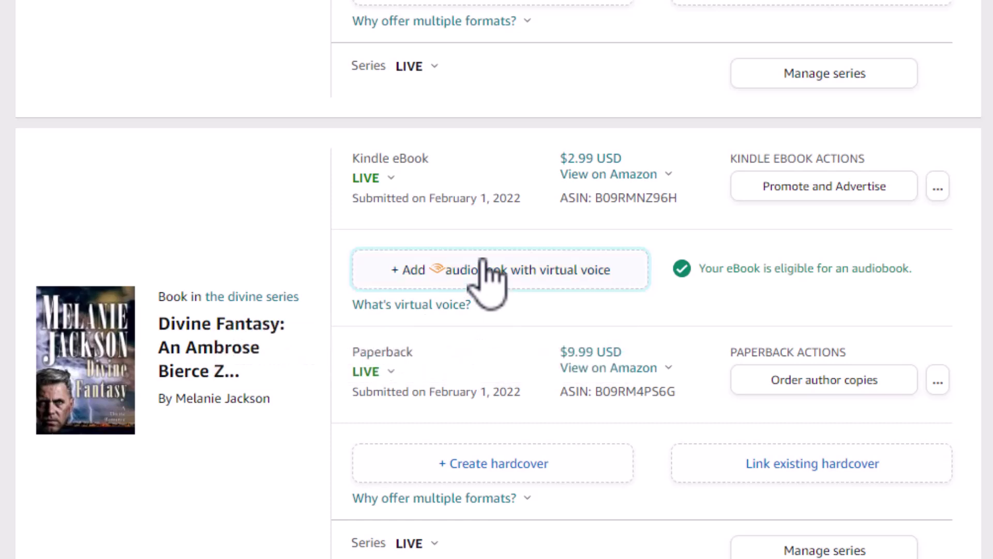
Set the Divine Fantasy audiobook's list price to 3.99 USD.
scroll(322, 273, "down", 8)
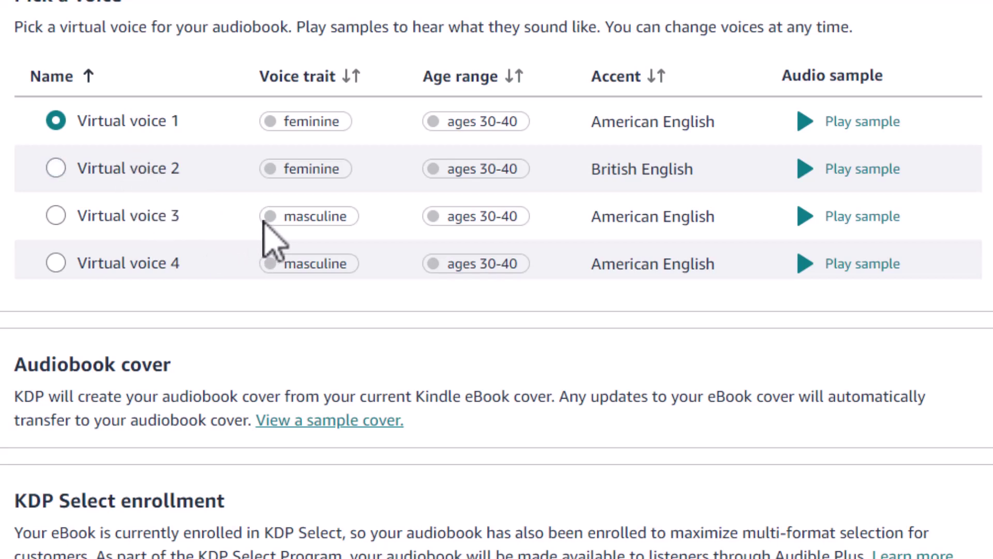
scroll(269, 239, "down", 7)
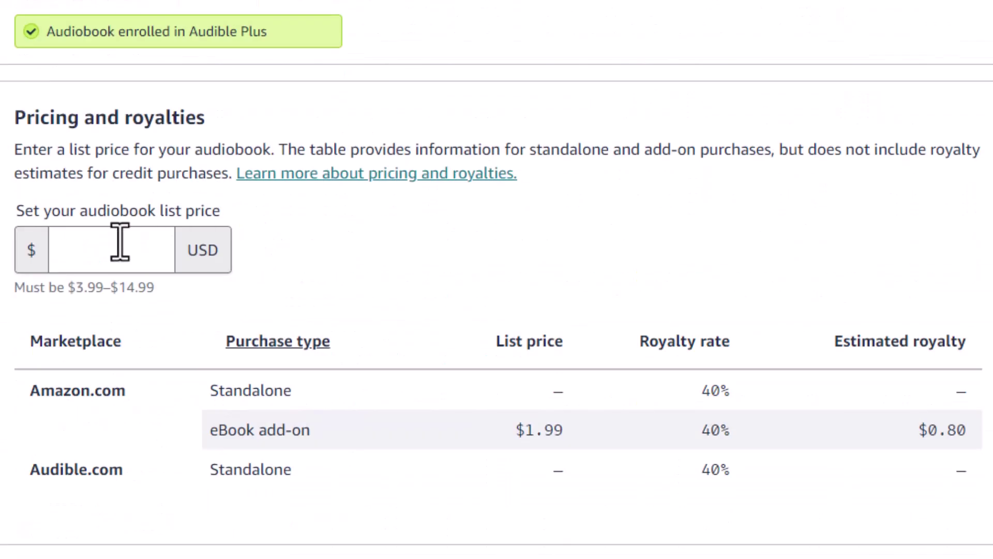
scroll(78, 89, "up", 8)
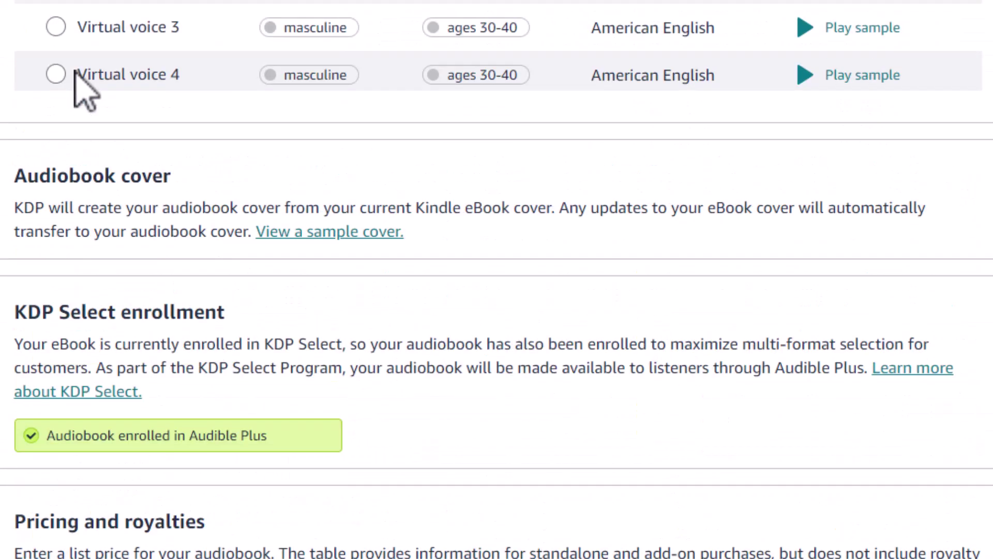
scroll(72, 85, "down", 5)
scroll(76, 104, "down", 5)
left_click(91, 153)
type("3.")
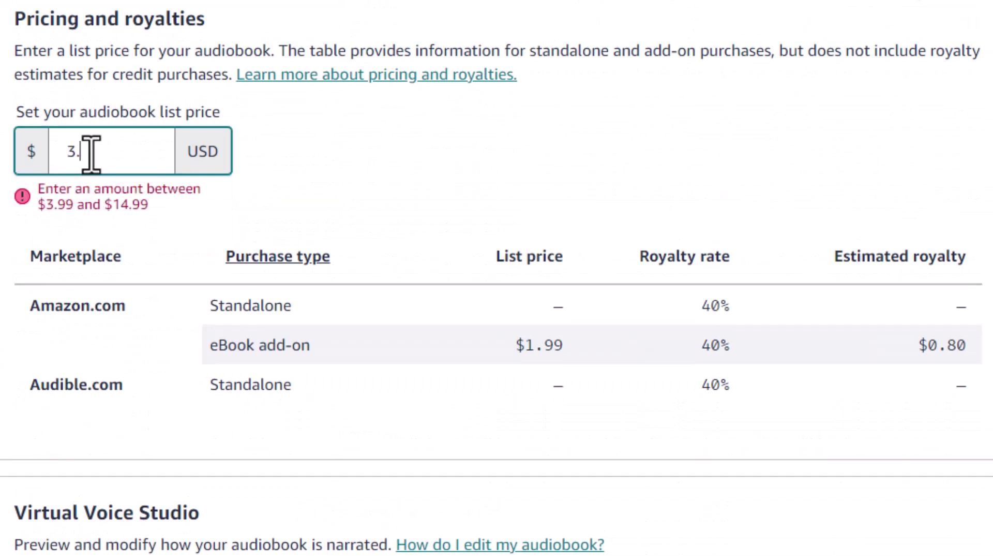
type("99")
Open Virtual Voice Studio for Divine Fantasy, signing in with the account password.
scroll(84, 75, "down", 7)
left_click(137, 182)
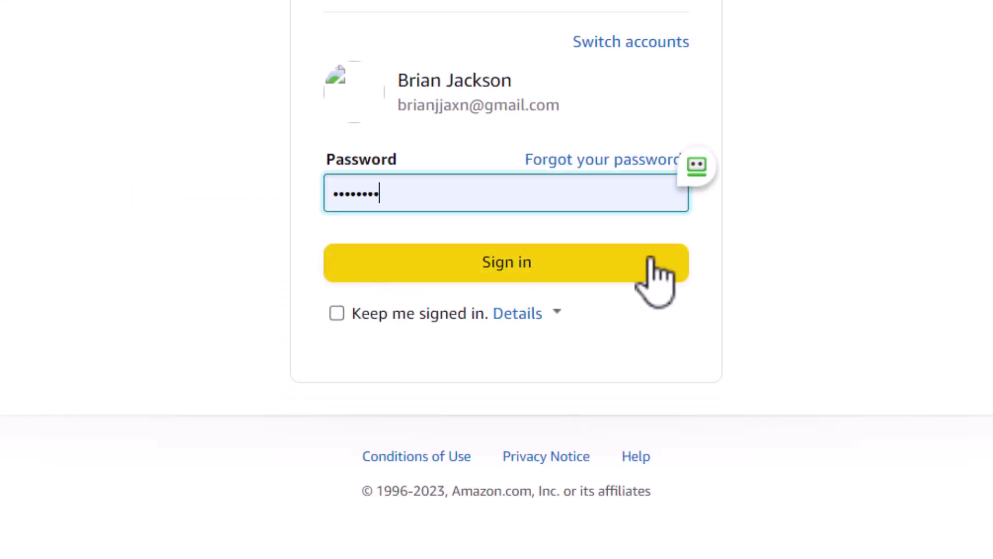
left_click(696, 167)
left_click(682, 193)
left_click(619, 262)
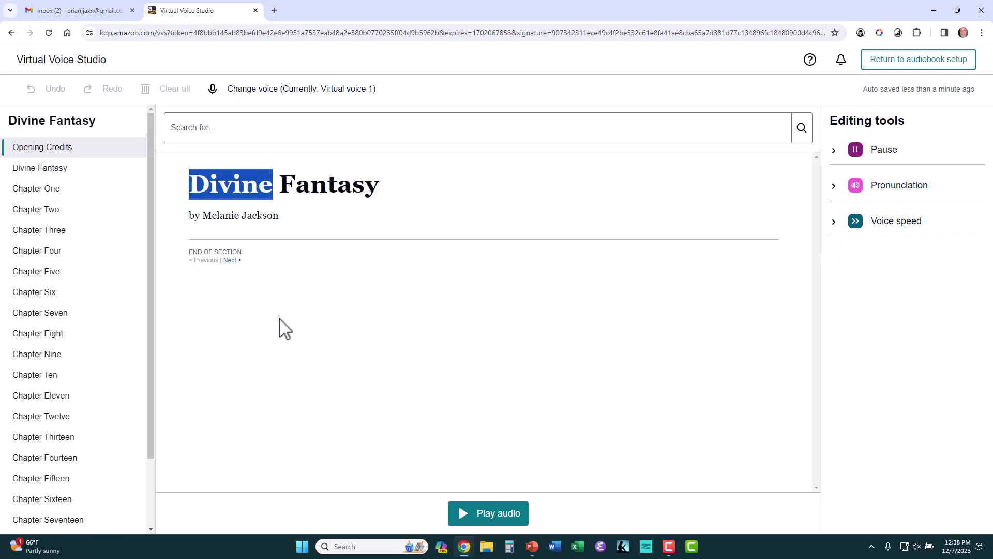
Return from the studio to the audiobook setup, publish the Divine Fantasy audiobook and dismiss the submission confirmation.
left_click(12, 33)
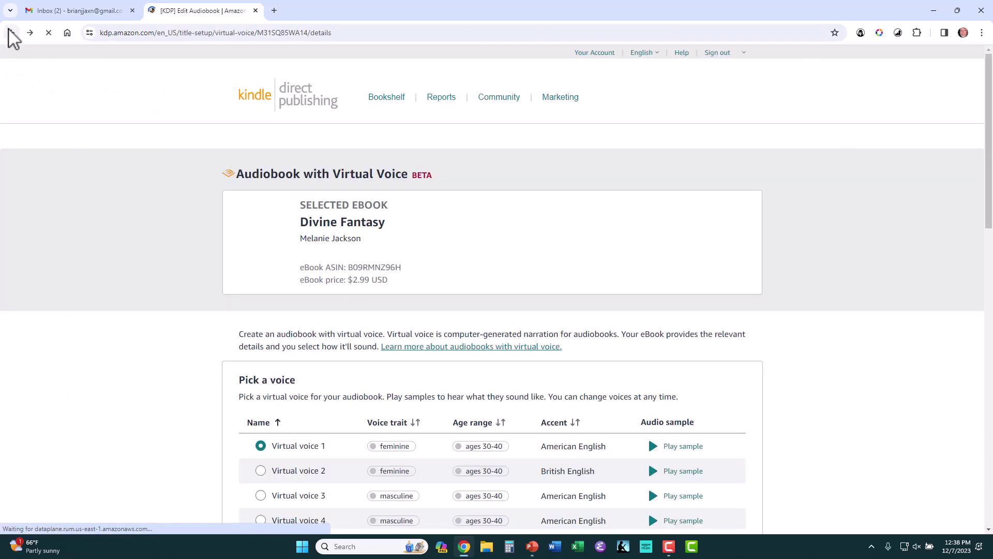
scroll(288, 196, "up", 7)
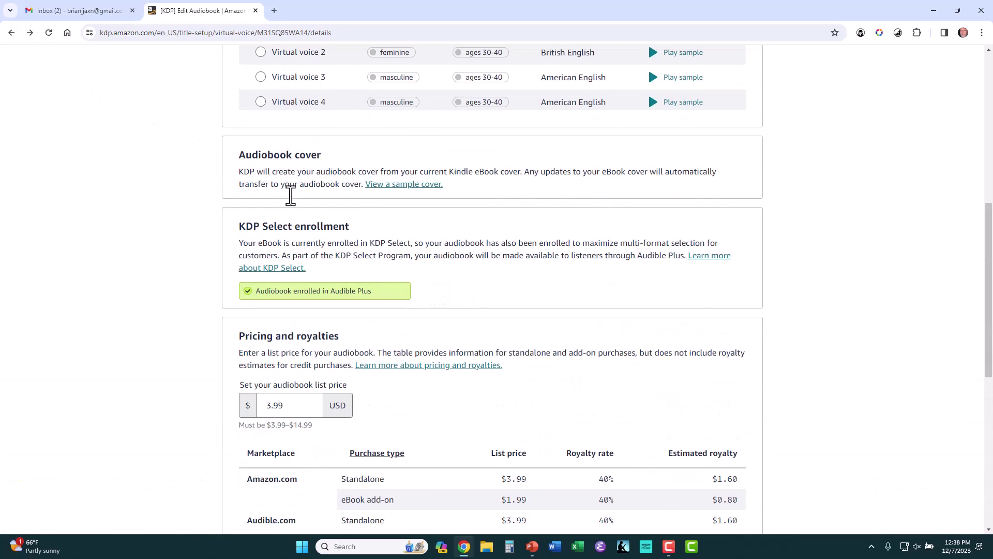
scroll(288, 204, "down", 6)
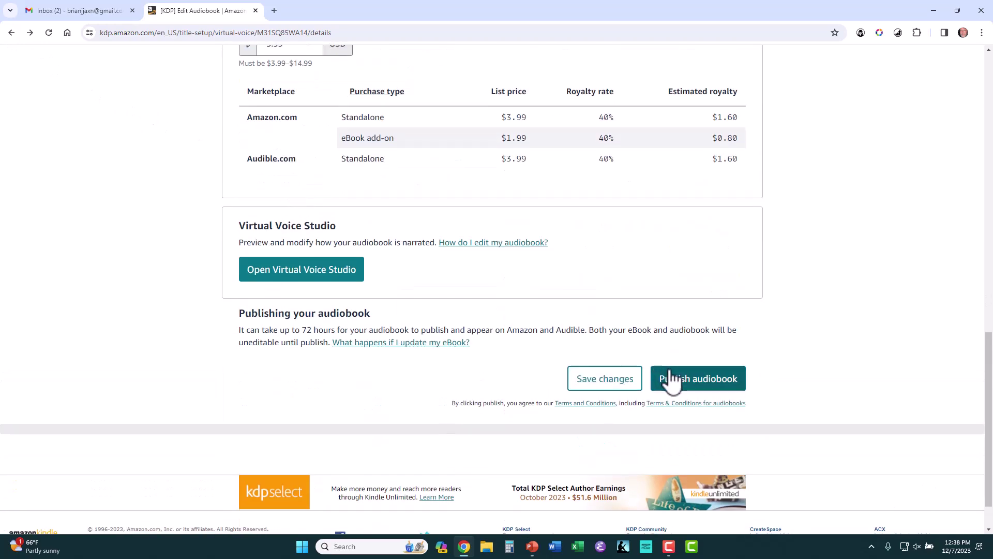
left_click(675, 377)
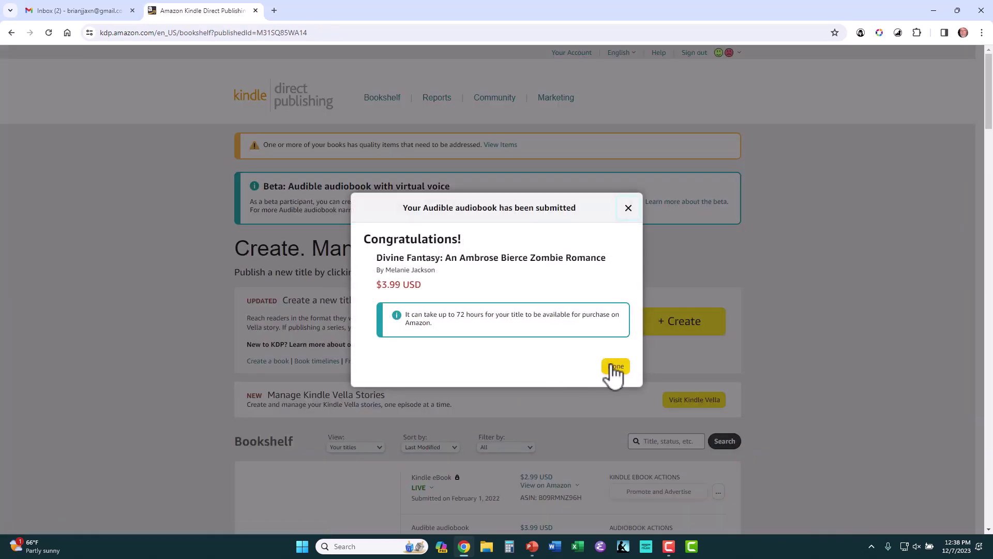
left_click(615, 367)
Check the status of the Death Arts audiobook on the bookshelf.
scroll(300, 215, "down", 7)
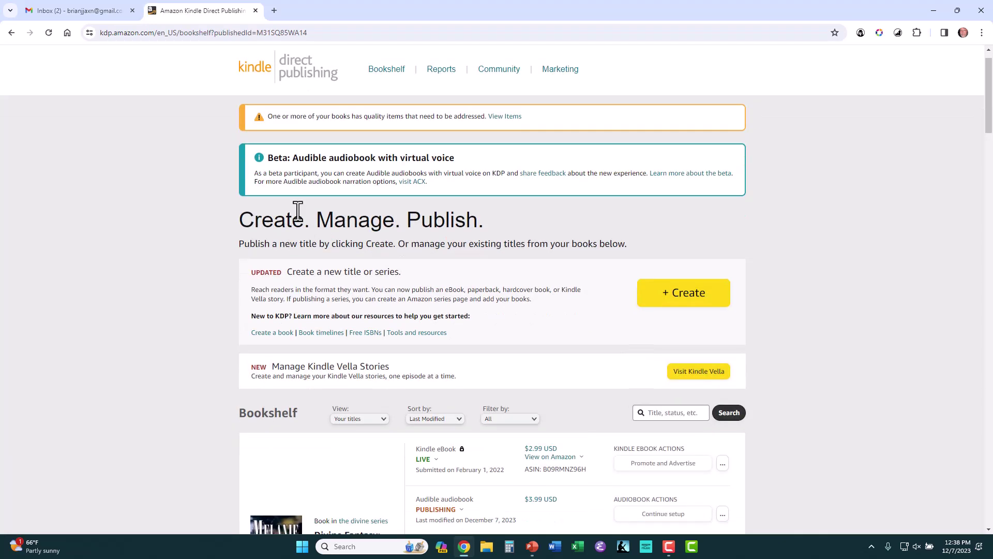
scroll(281, 198, "down", 9)
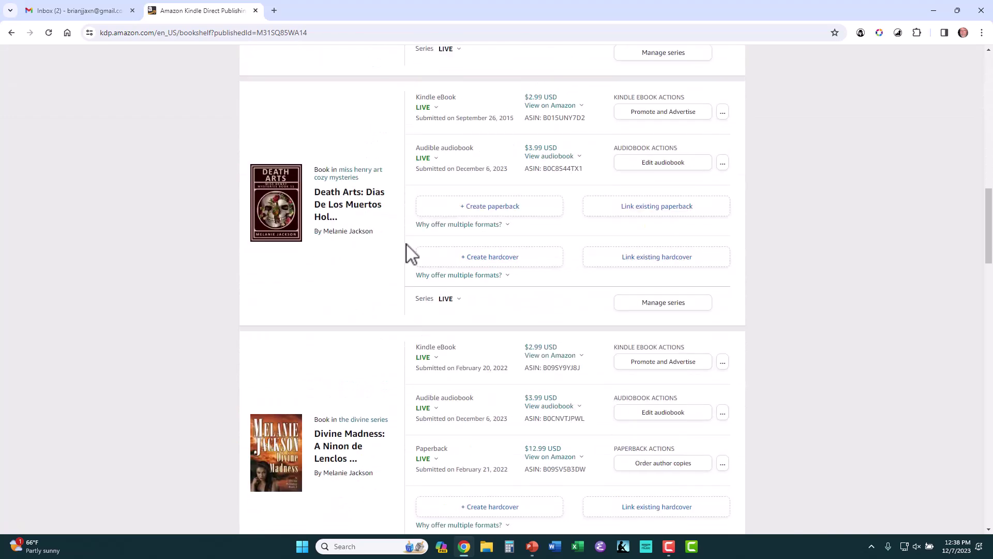
left_click(424, 159)
left_click(441, 154)
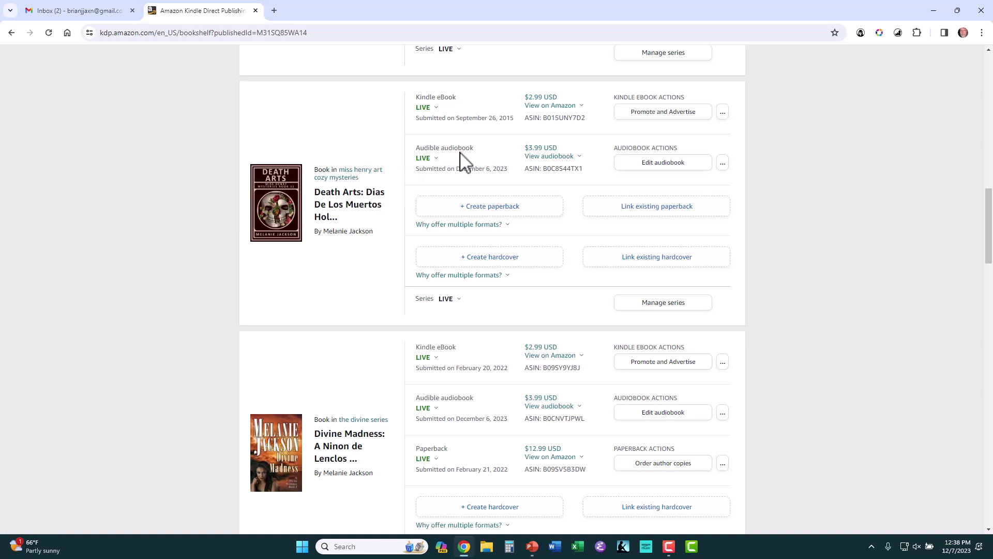